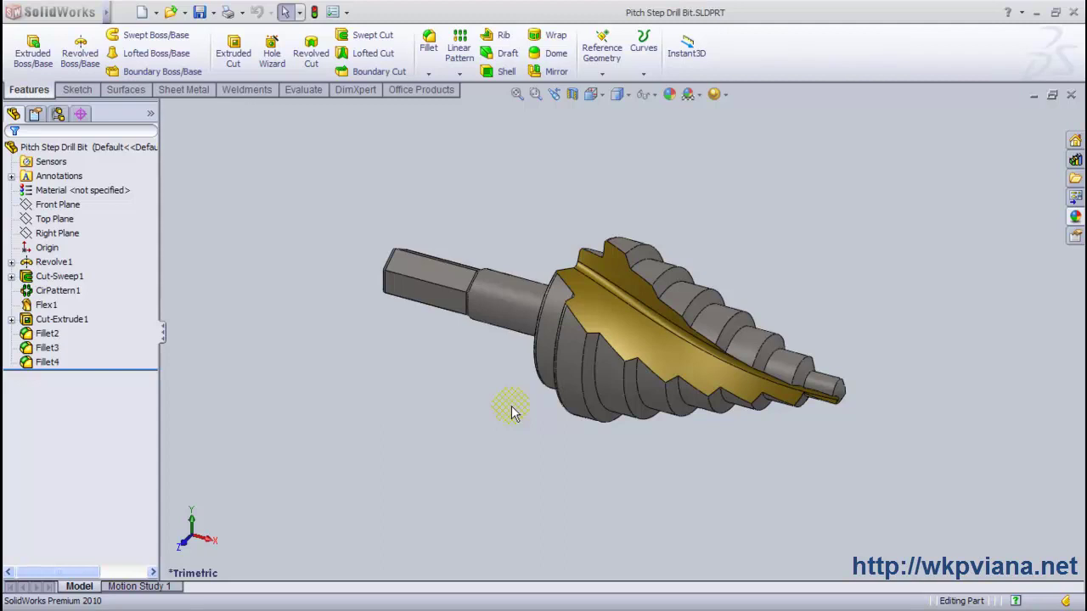
Orbit the finished Pitch Step Drill Bit part for a last look, then close it
mouse_move(512, 411)
middle_down()
mouse_move(549, 341)
mouse_move(646, 424)
mouse_move(781, 427)
mouse_move(844, 487)
mouse_move(655, 478)
mouse_move(500, 437)
middle_up()
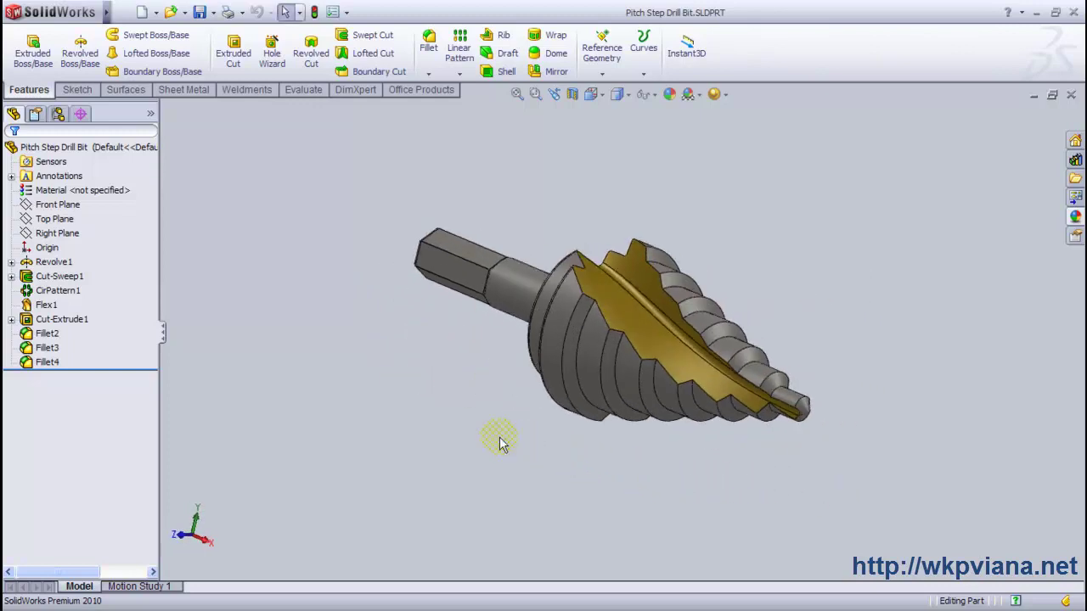
key(ctrl+w)
Create a new part document and start a sketch on the Front Plane
click(141, 13)
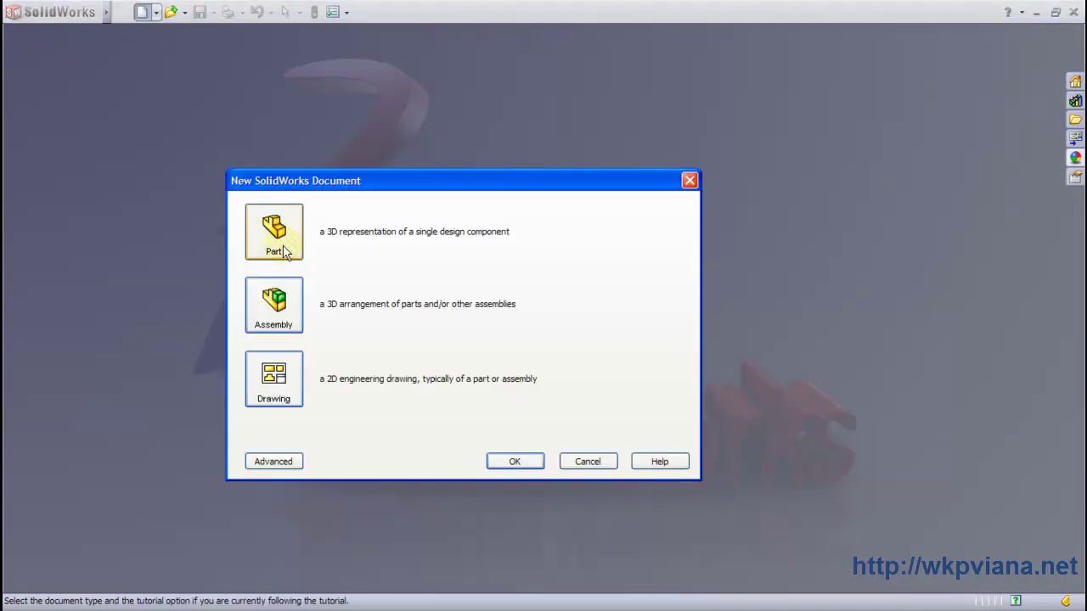
click(515, 463)
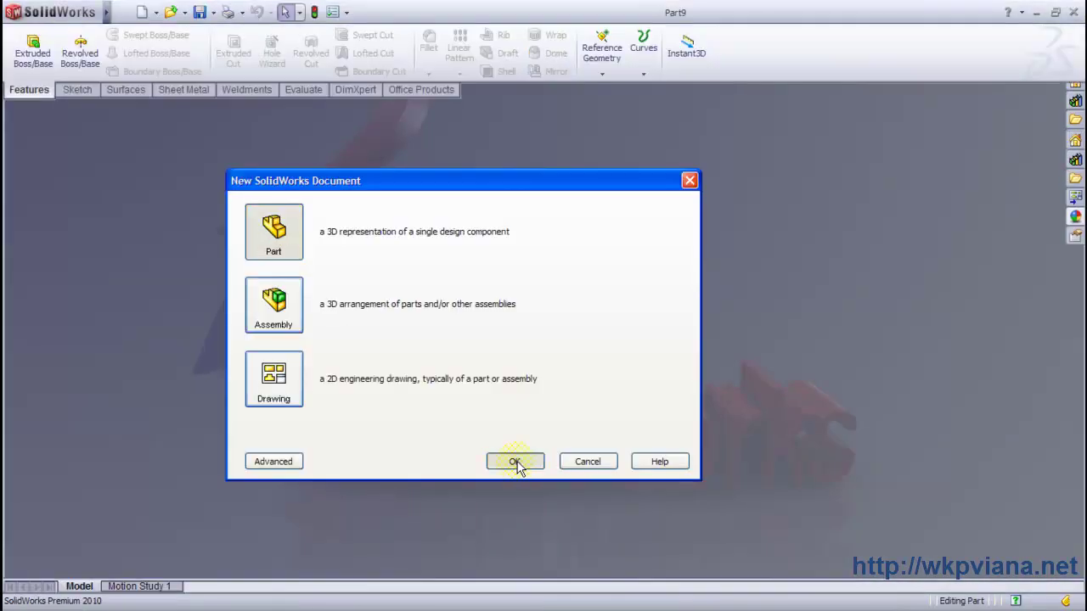
click(58, 205)
click(81, 175)
Draw a horizontal centerline from the origin running left
click(116, 35)
click(127, 68)
click(617, 332)
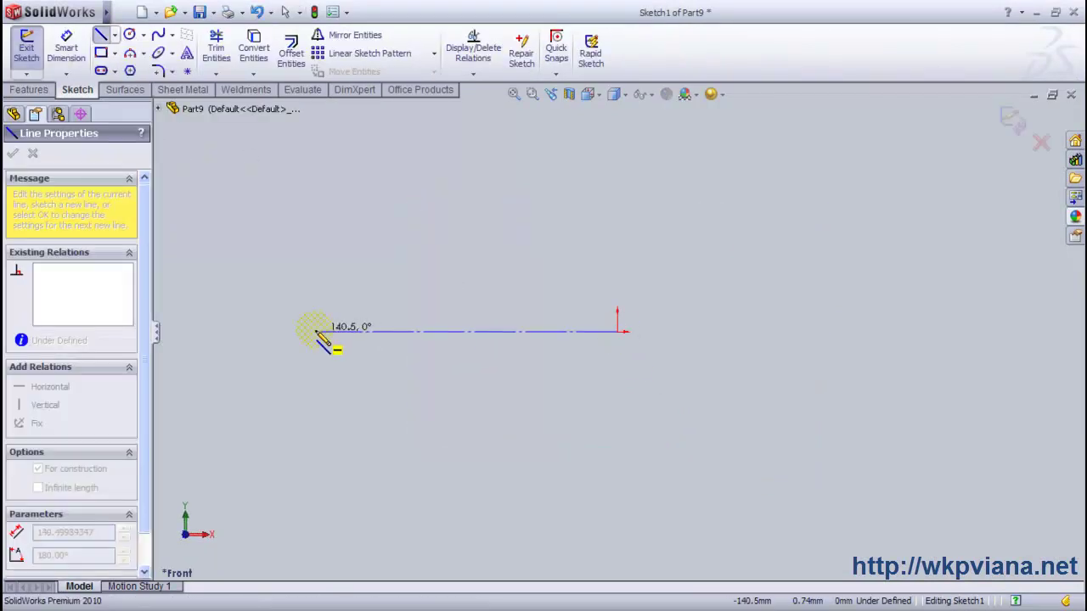
click(246, 332)
right_click(277, 293)
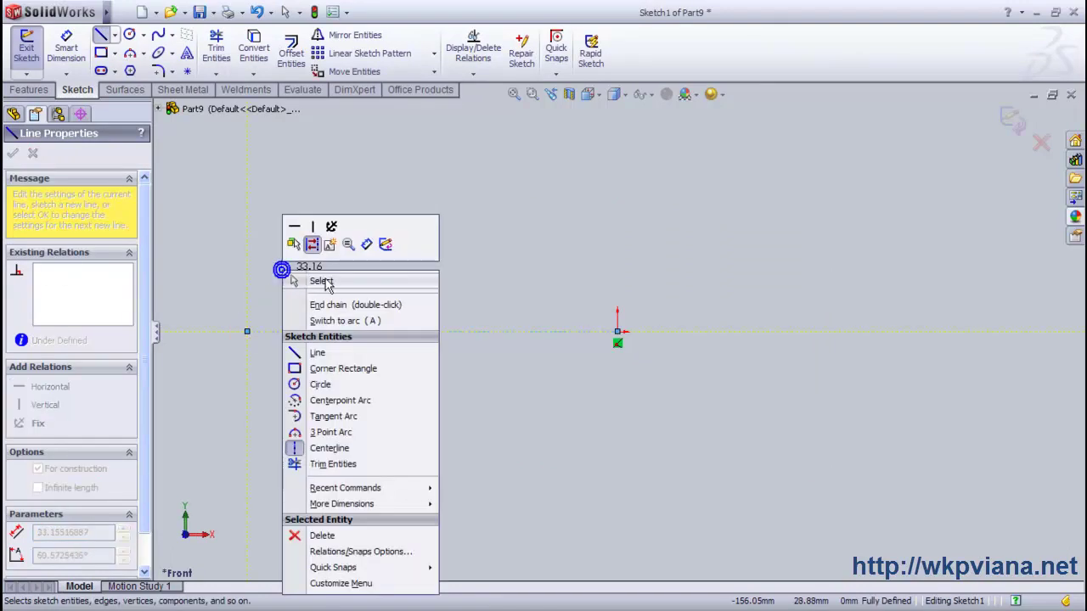
click(299, 280)
click(399, 331)
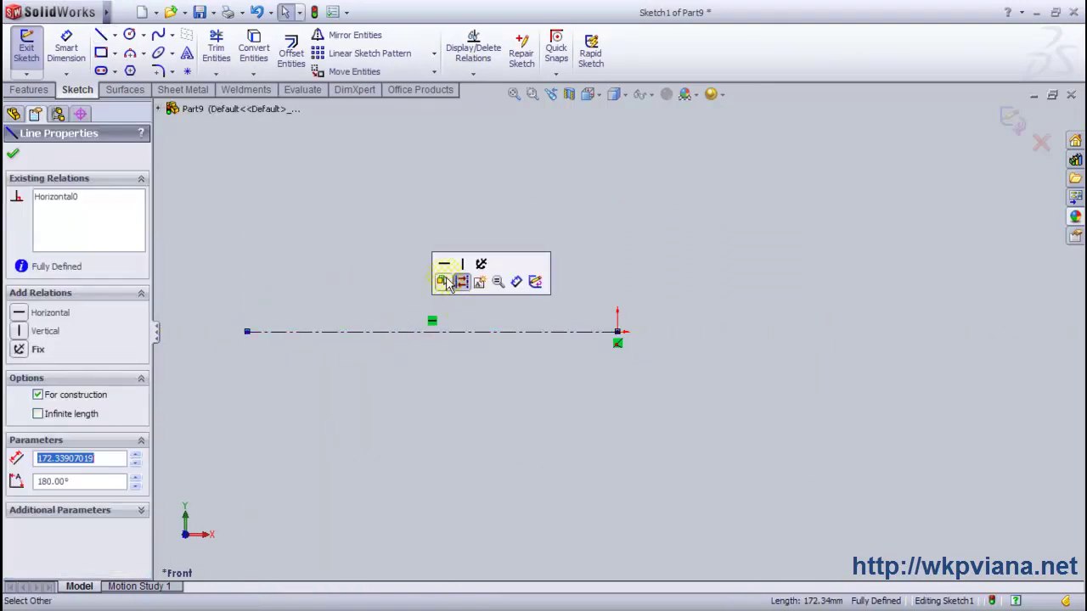
click(435, 260)
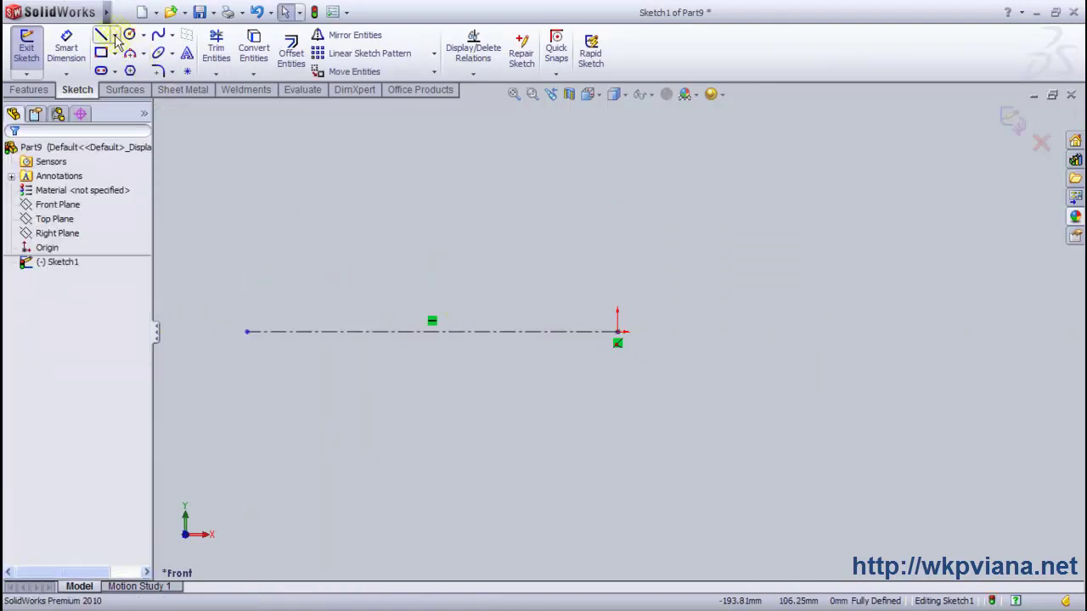
Start the stepped line profile at the origin, drawing the first steps up and left
key(l)
click(617, 332)
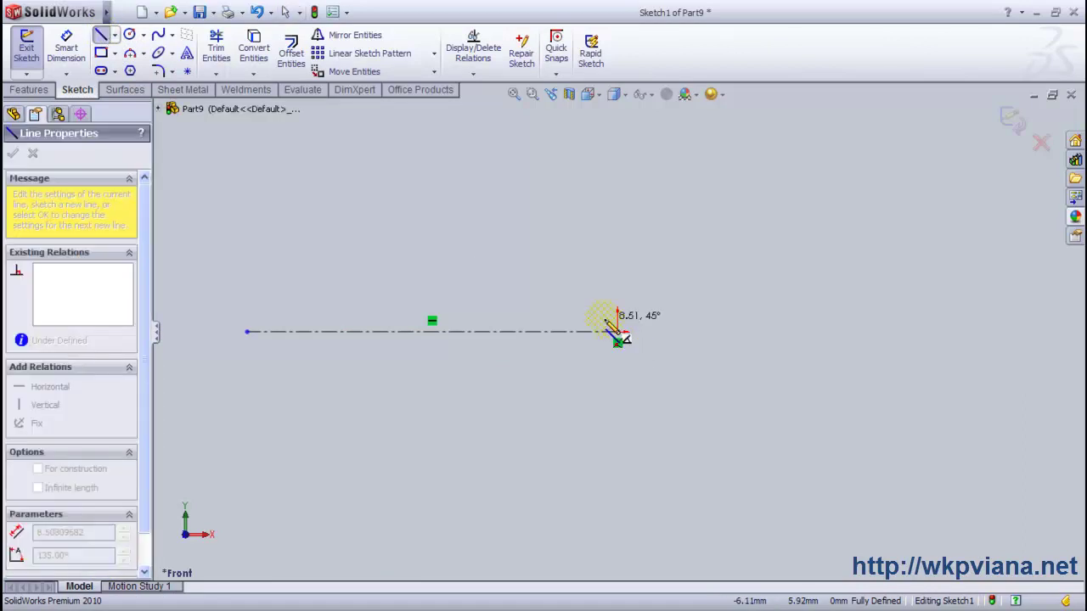
click(574, 316)
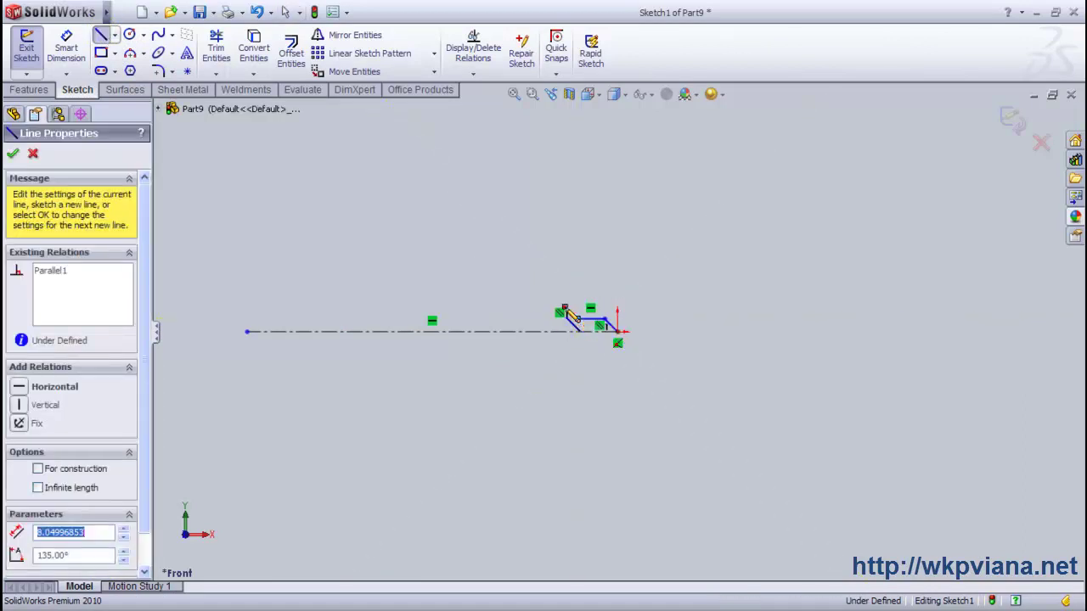
click(525, 292)
click(499, 290)
click(482, 276)
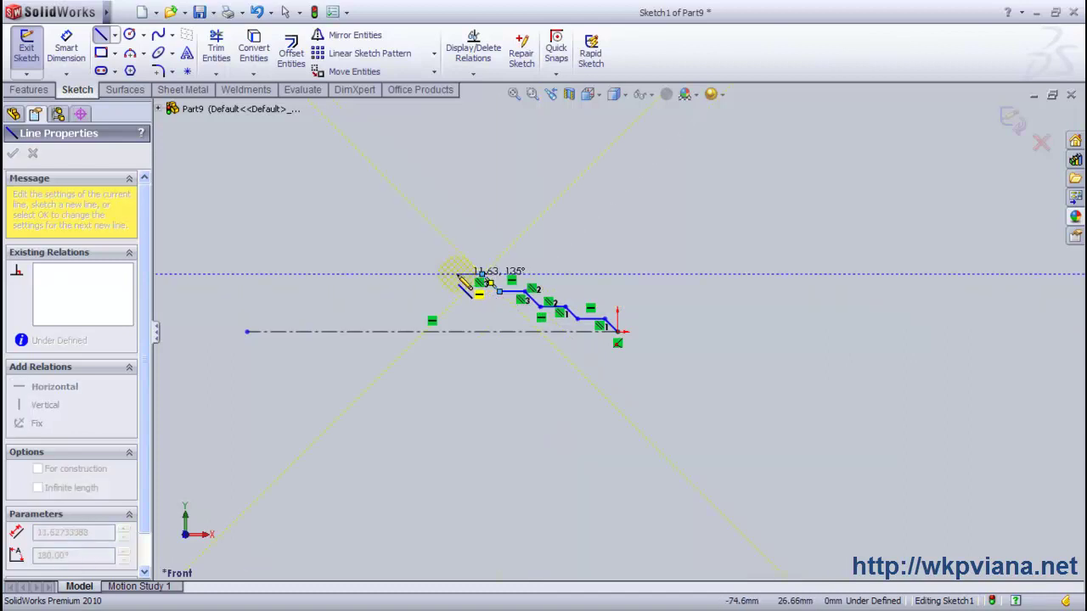
click(457, 273)
click(439, 255)
Finish the remaining steps, the top edge and the short left-end segments of the profile
click(380, 243)
click(354, 226)
click(318, 225)
click(318, 240)
click(287, 241)
right_click(287, 219)
click(349, 281)
key(Escape)
click(670, 436)
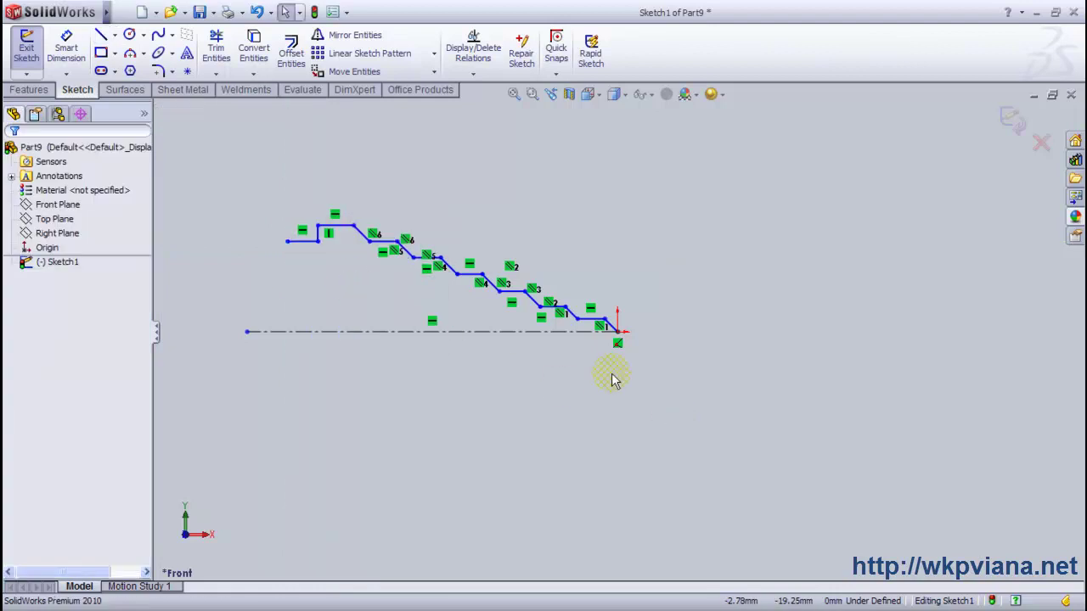
Make all seven diagonal step lines equal in length
scroll(581, 326, down, 1)
scroll(603, 335, down, 1)
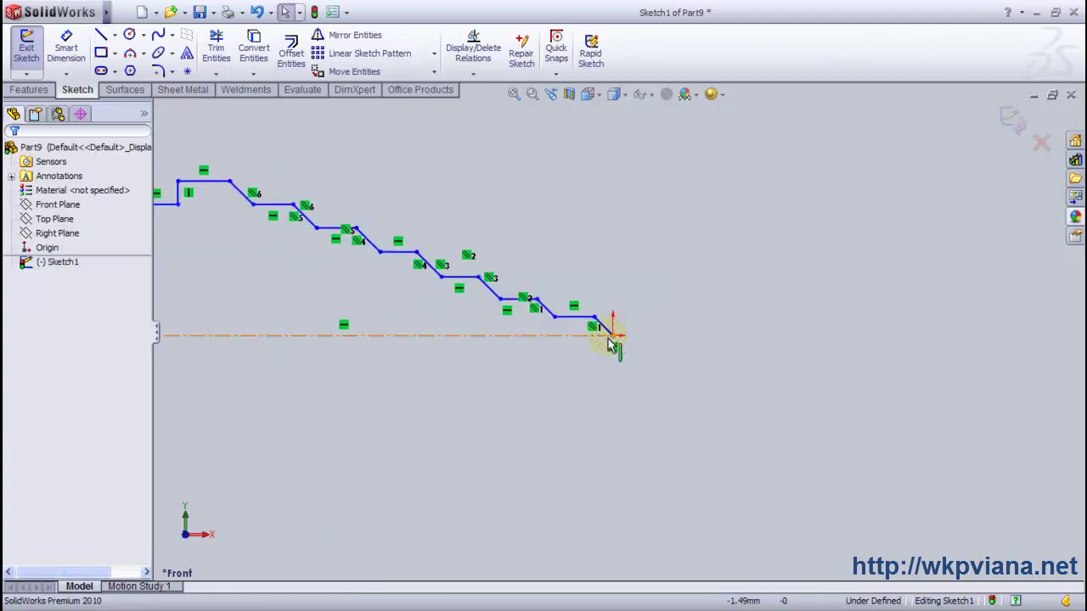
click(548, 307)
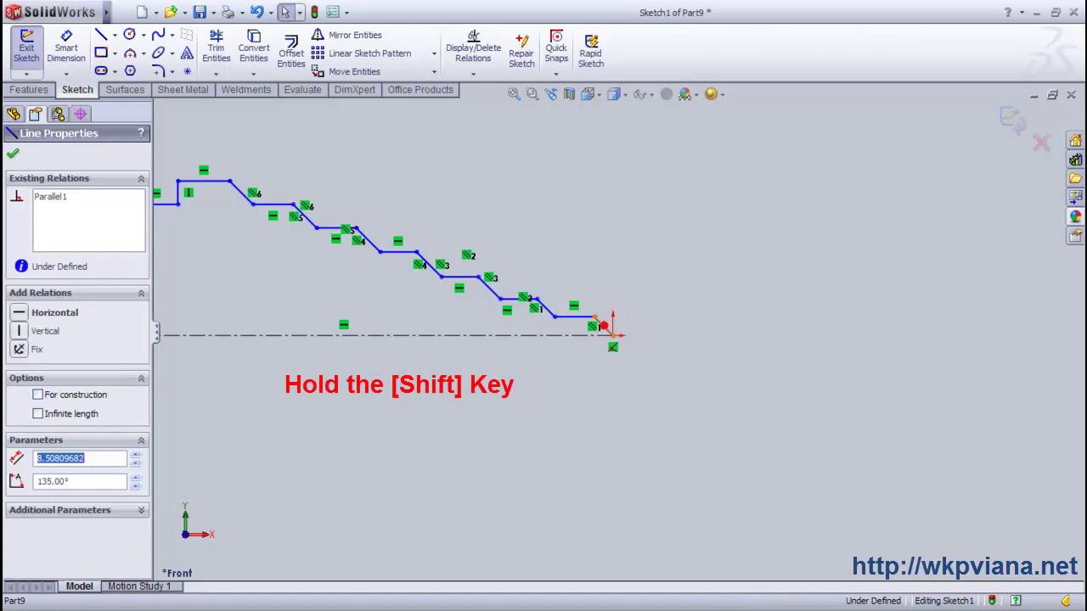
shift+click(549, 316)
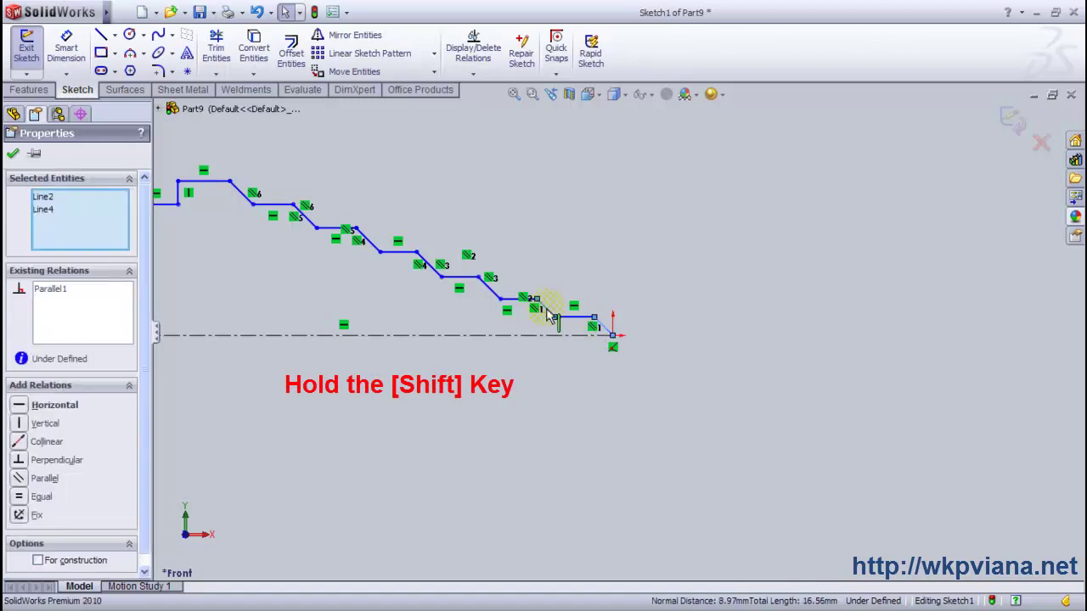
shift+click(491, 295)
shift+click(416, 256)
shift+click(371, 246)
shift+click(306, 218)
shift+click(244, 195)
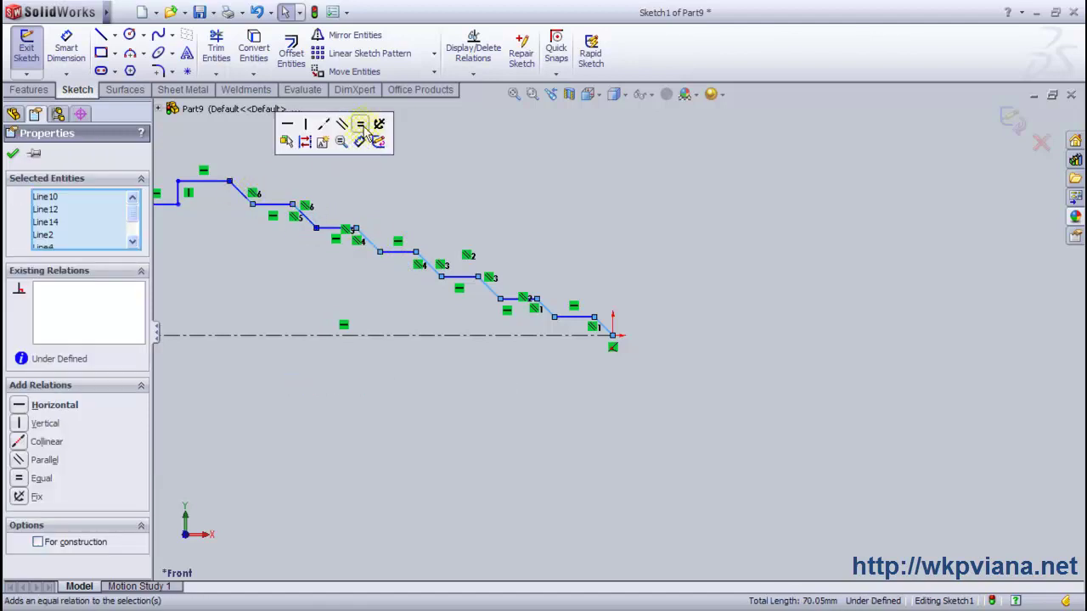
click(362, 125)
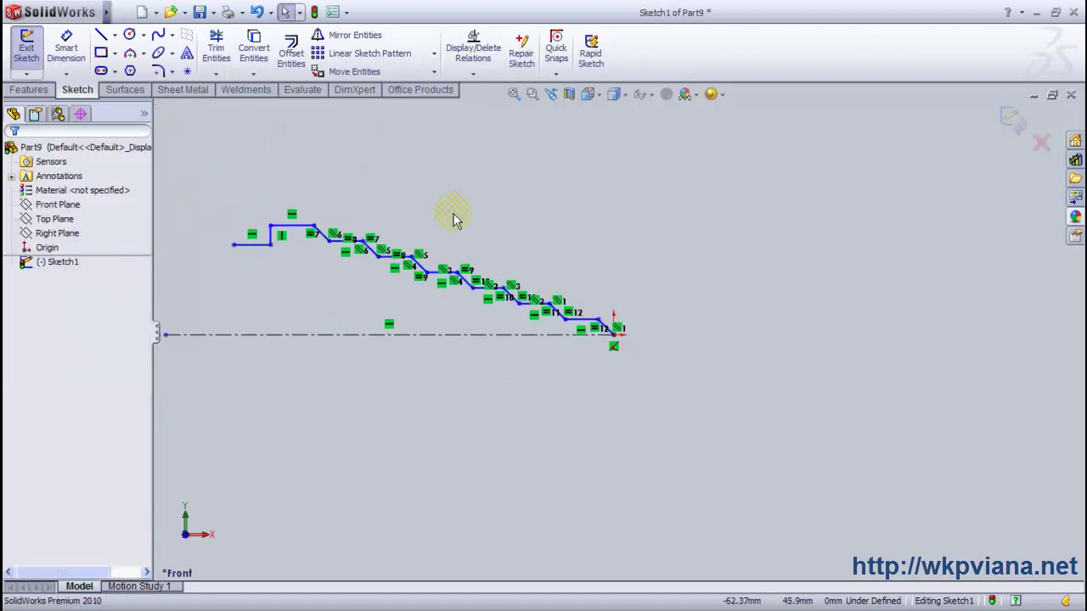
Make all the horizontal step lines equal in length
click(582, 321)
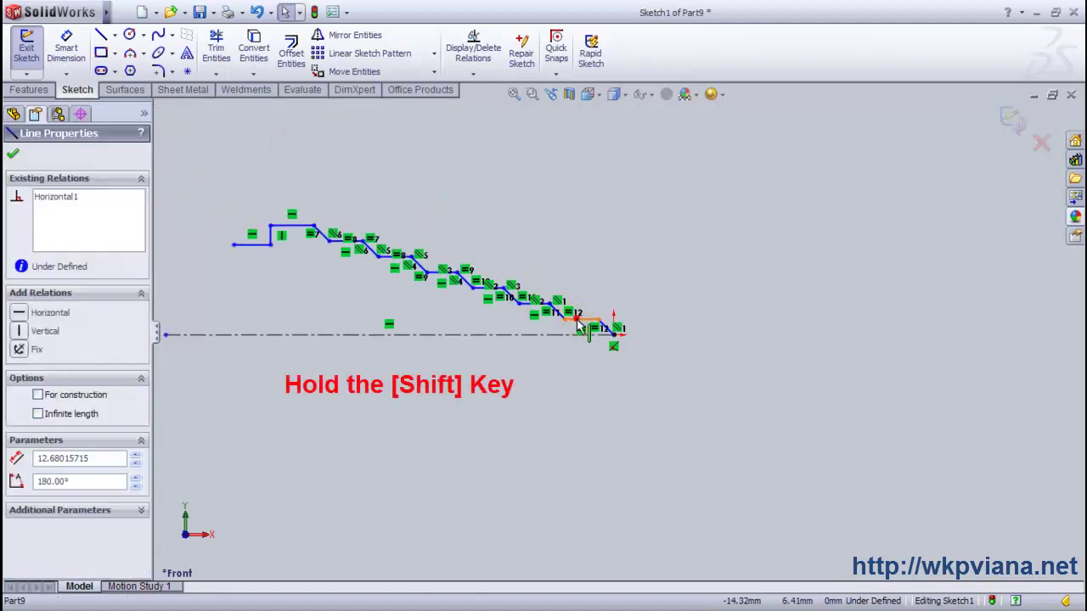
shift+click(499, 299)
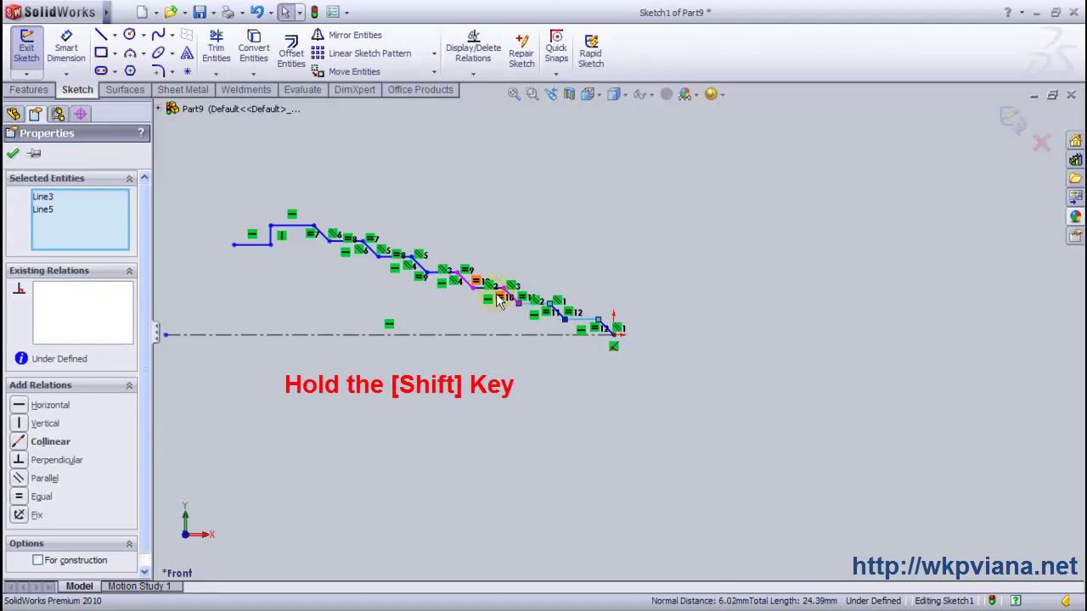
shift+click(459, 286)
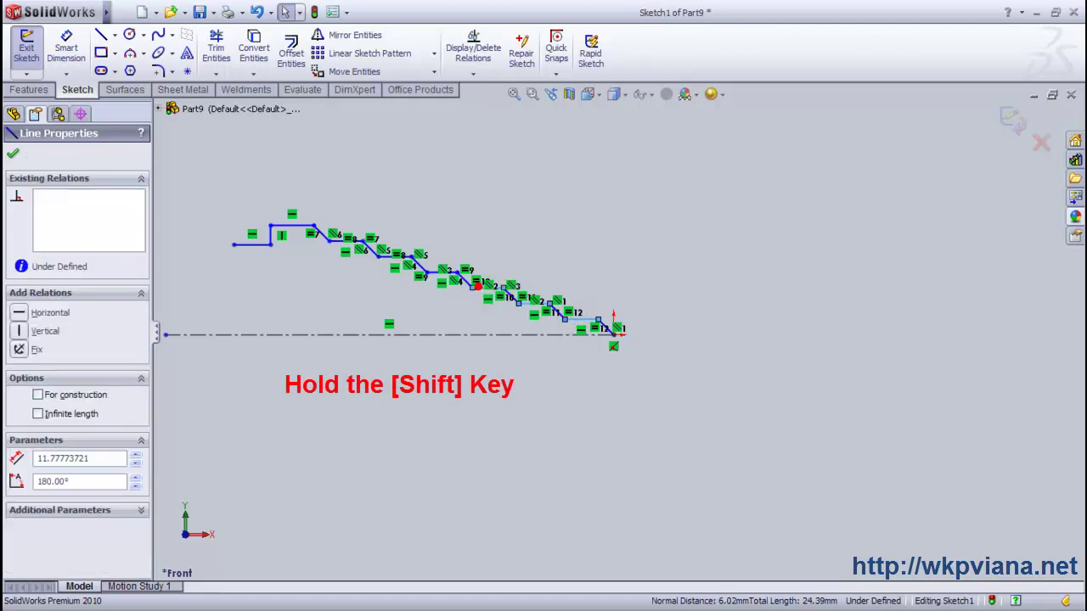
shift+click(438, 280)
shift+click(353, 254)
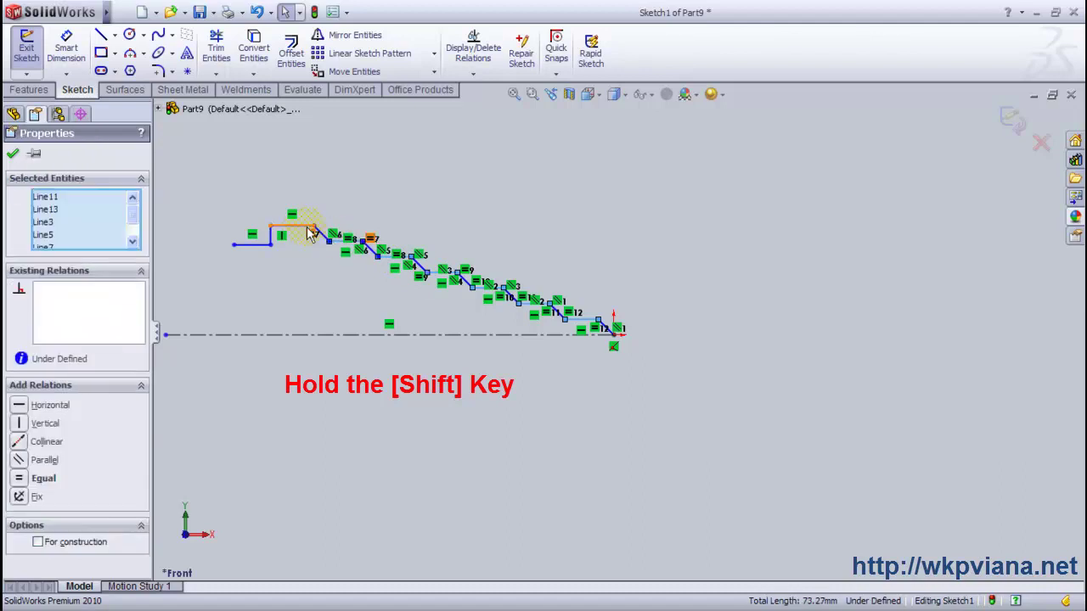
shift+click(295, 225)
shift+click(254, 246)
shift+click(251, 249)
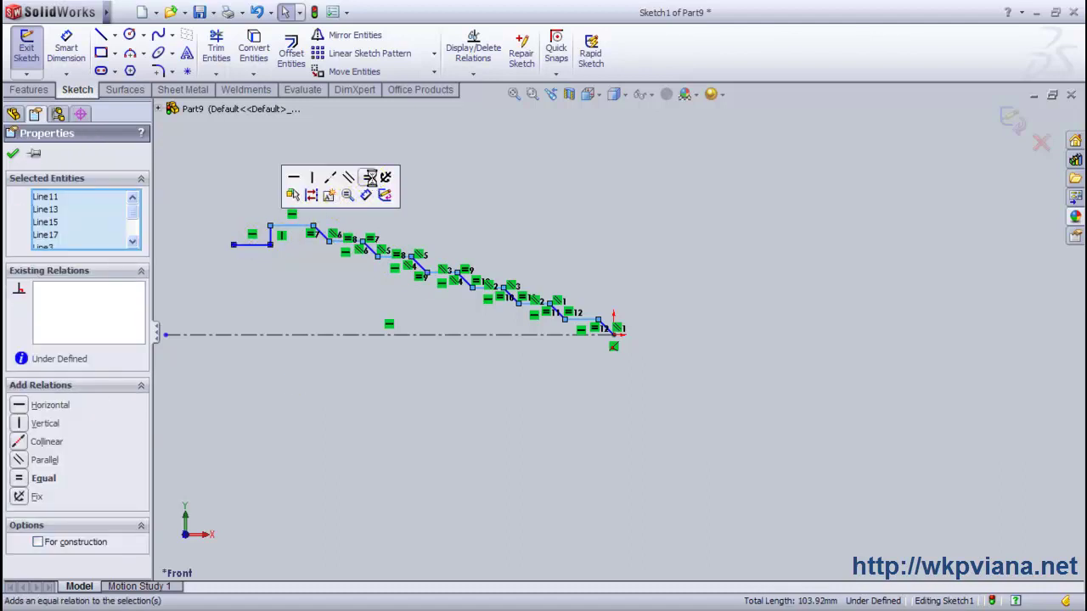
click(370, 178)
click(427, 184)
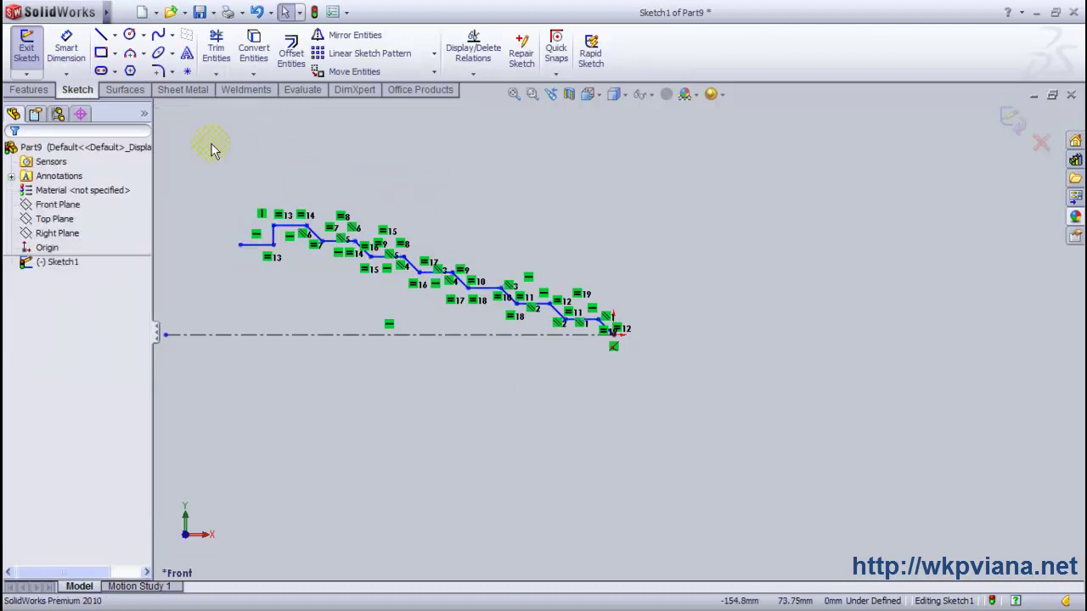
Dimension the angle between the tip's angled line and horizontal line to 60°
click(66, 48)
scroll(610, 338, down, 1)
scroll(609, 333, down, 1)
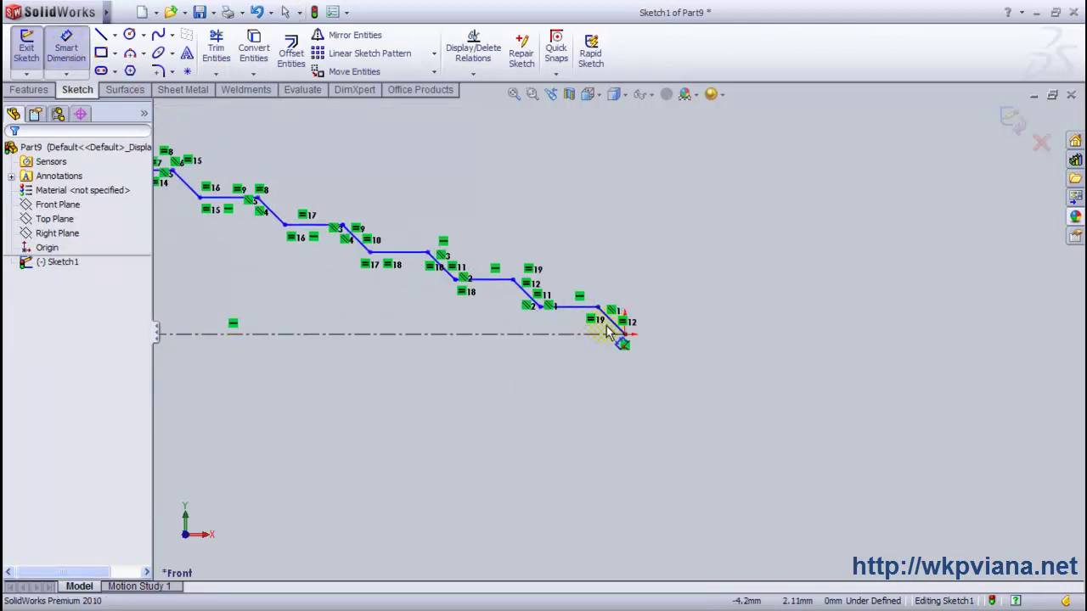
click(609, 319)
click(588, 306)
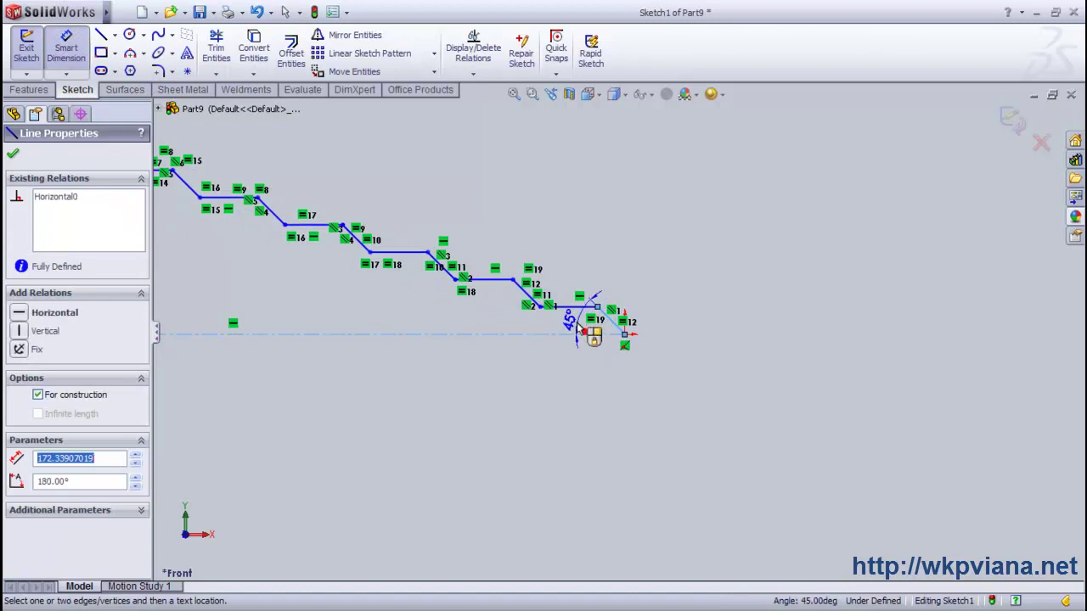
click(574, 321)
text(60)
key(Return)
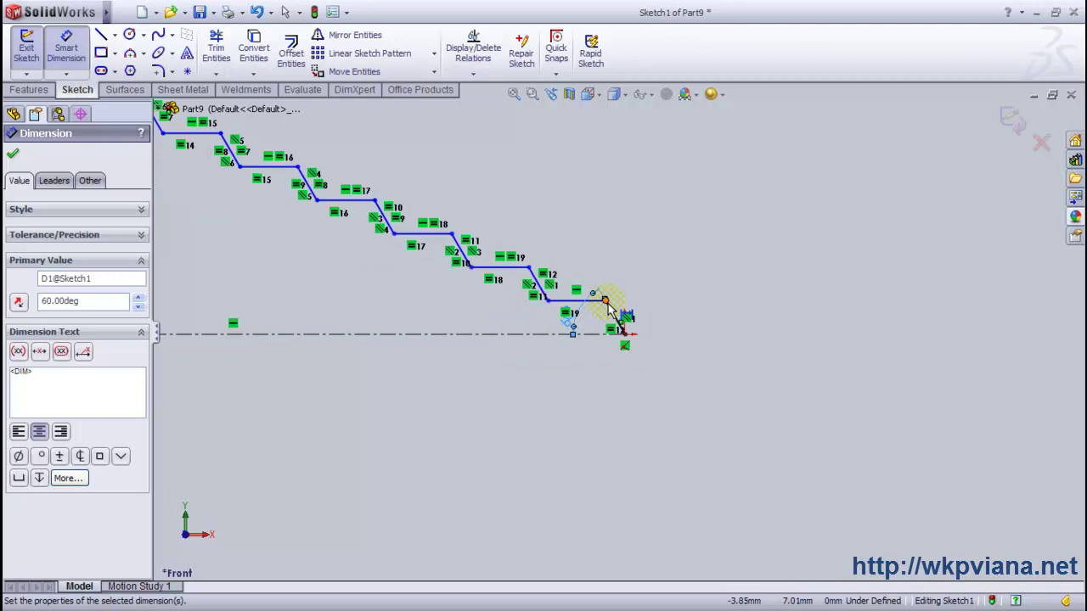
Set the tip height to 2 mm and the tip length to 5 mm
click(605, 301)
click(624, 333)
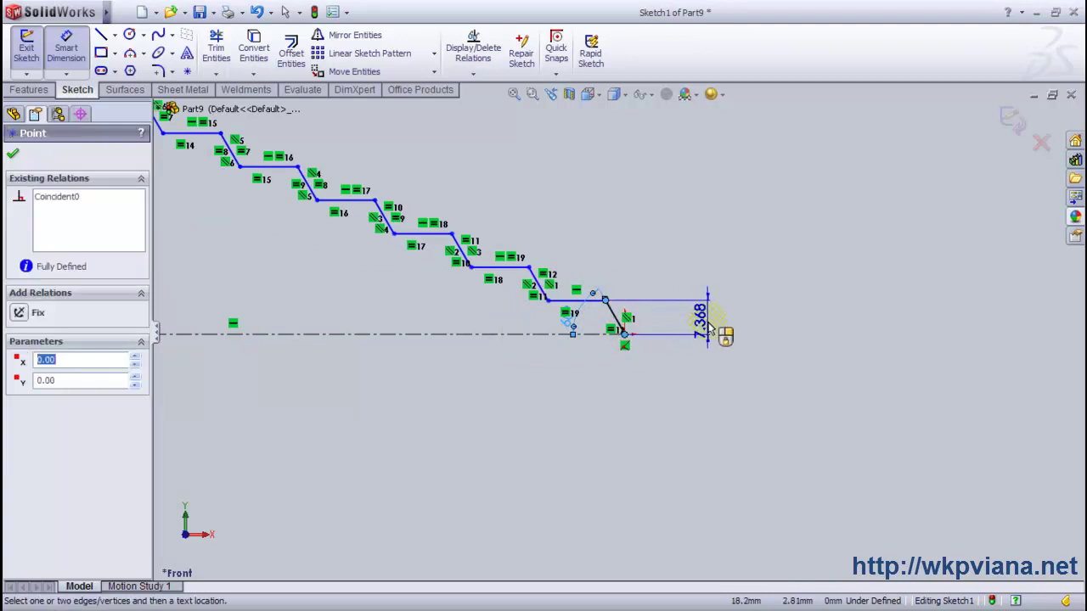
click(704, 321)
text(2)
key(Return)
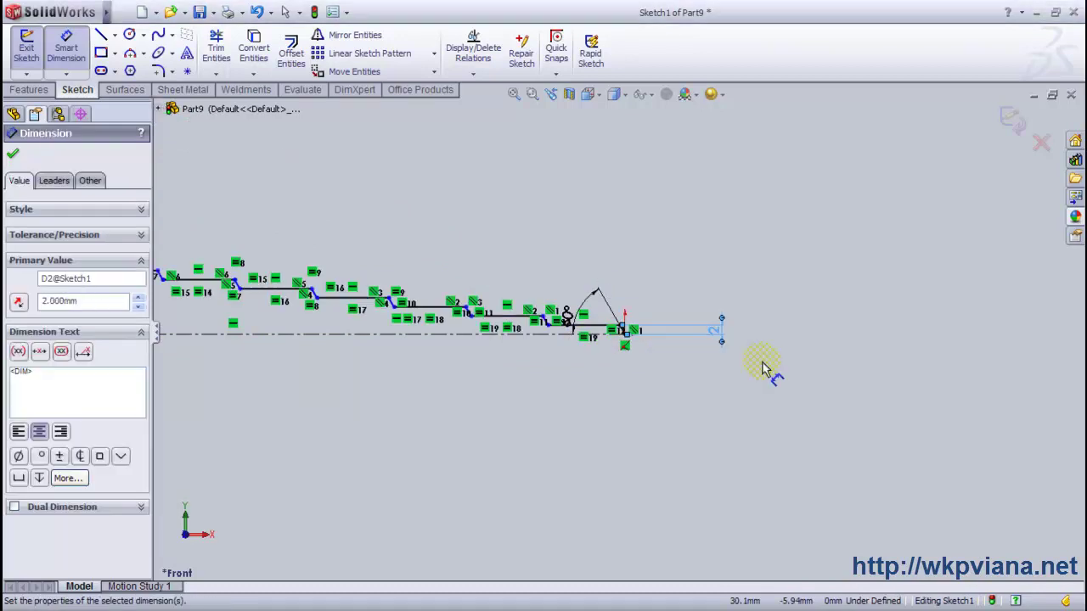
click(593, 327)
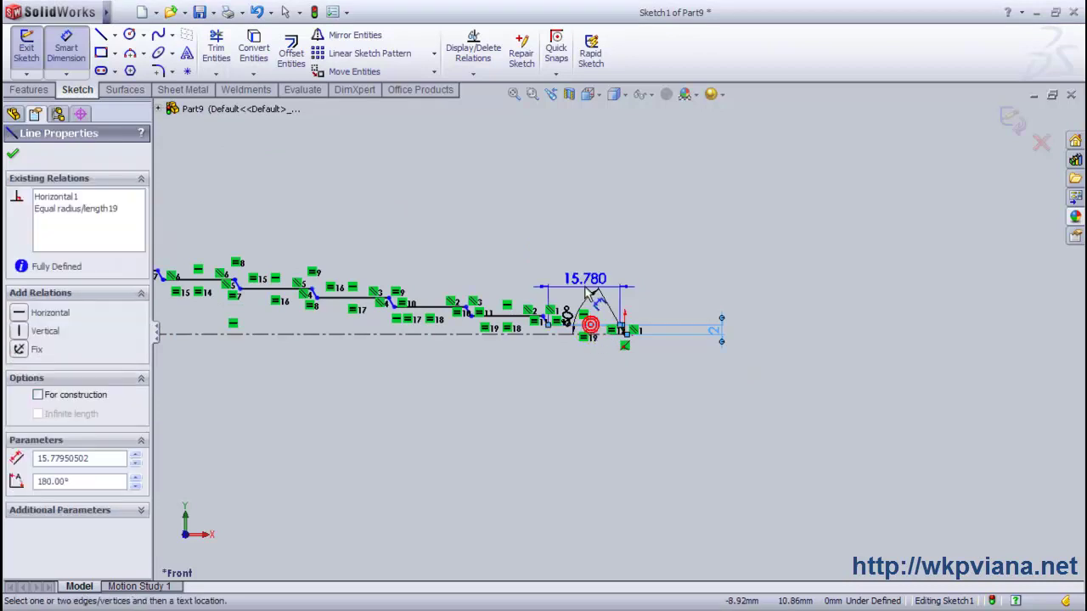
click(621, 289)
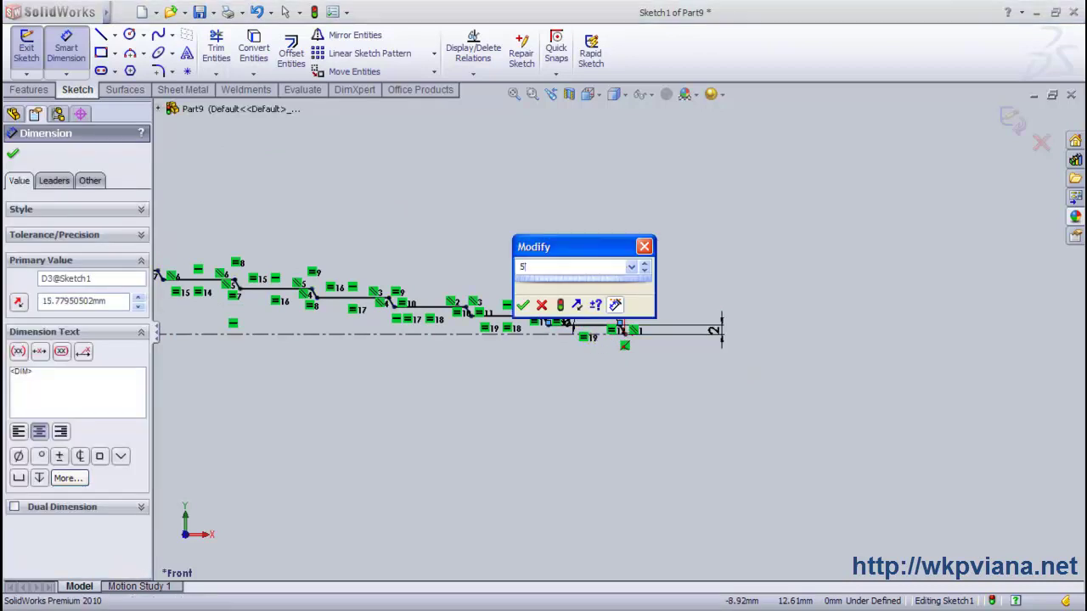
key(Return)
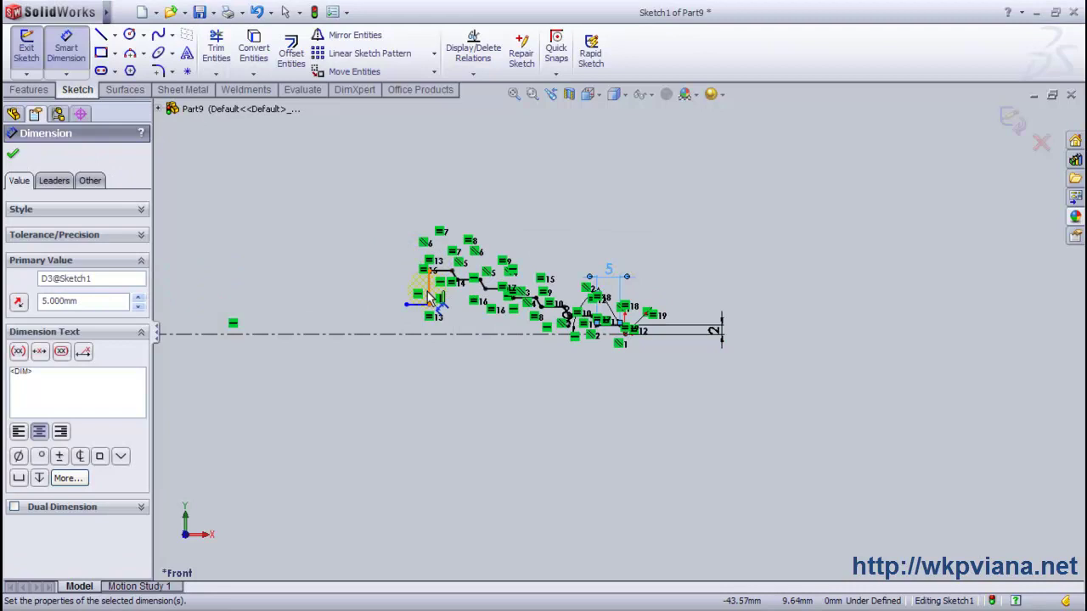
Dimension the first step height to 3 mm, fully defining the profile
click(428, 295)
click(395, 283)
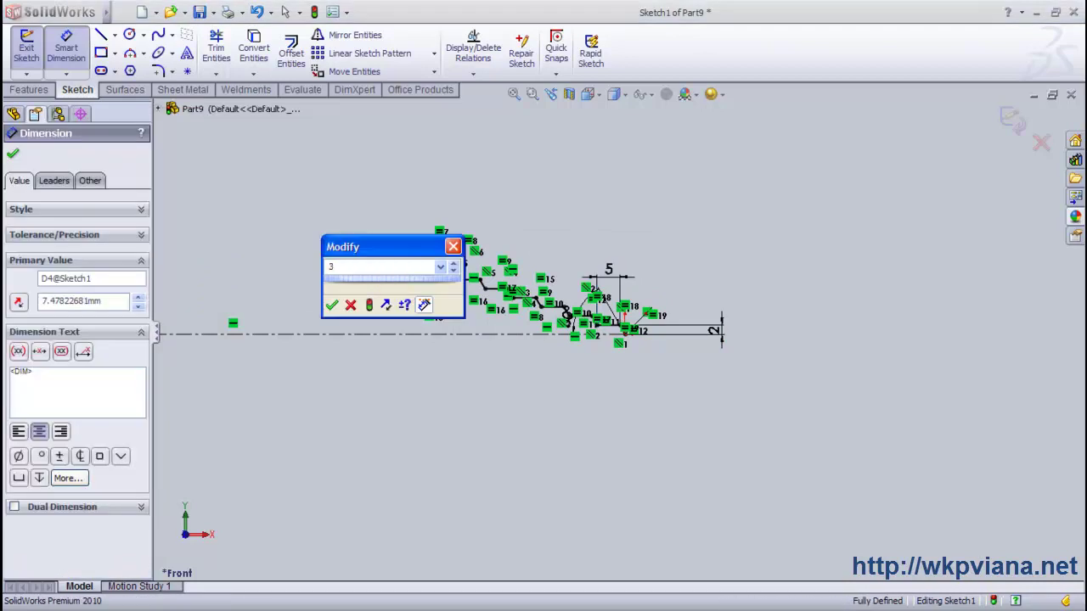
key(Return)
click(14, 155)
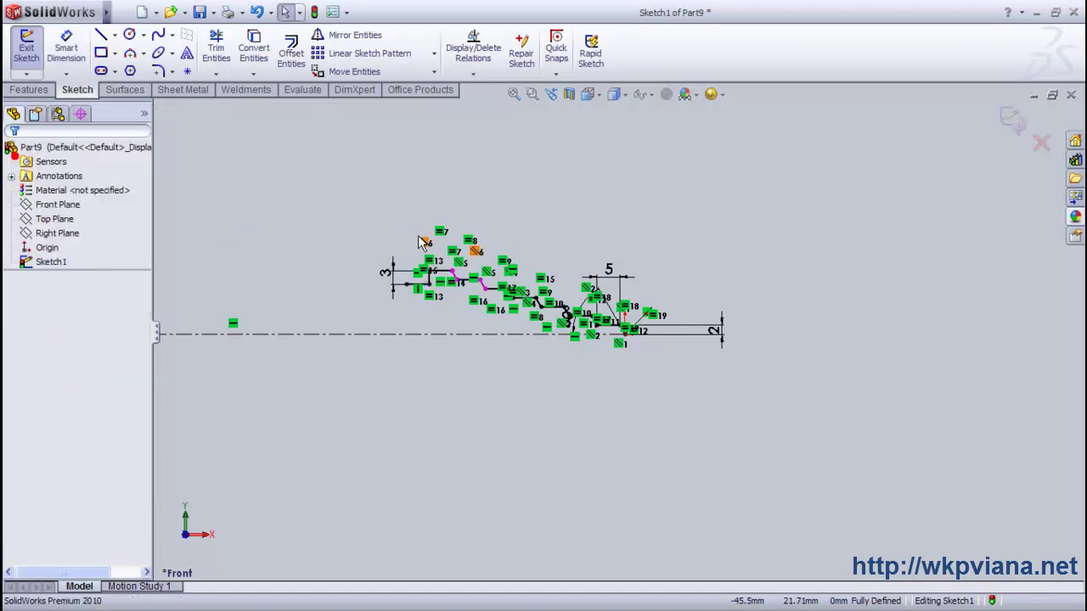
scroll(437, 250, down, 1)
scroll(441, 280, down, 3)
scroll(484, 374, down, 2)
Draw the shank outline: a drop from the first step, a long edge left, and down to the centerline
key(f)
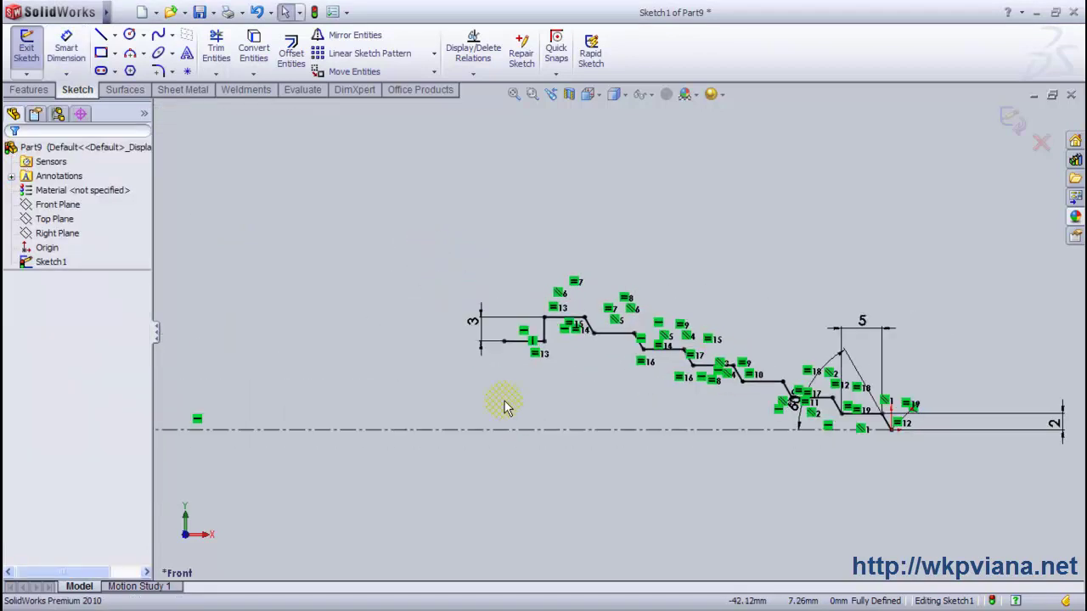
key(l)
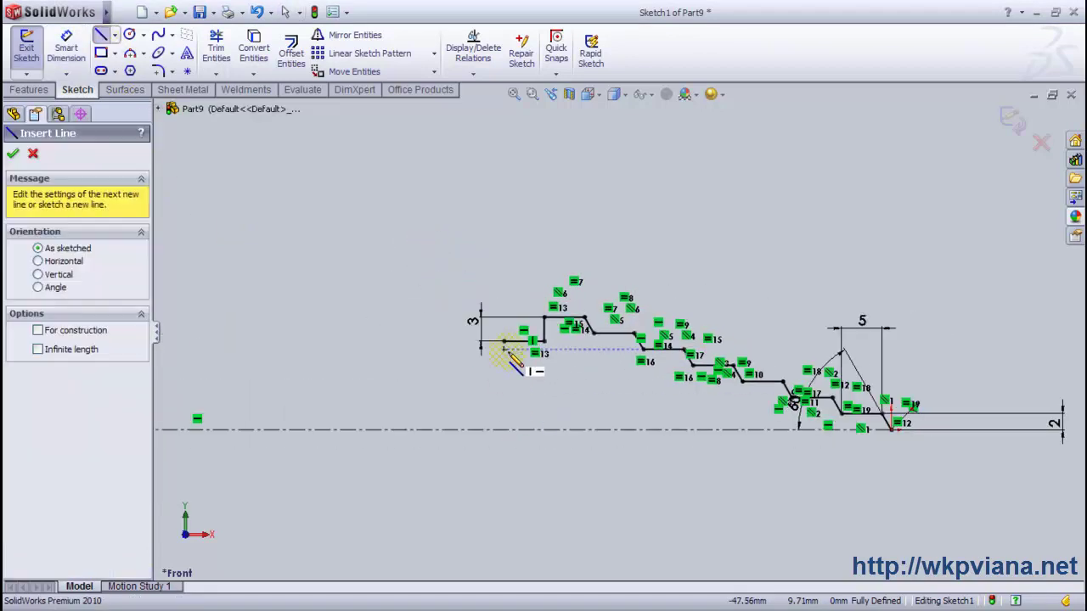
click(503, 341)
click(504, 406)
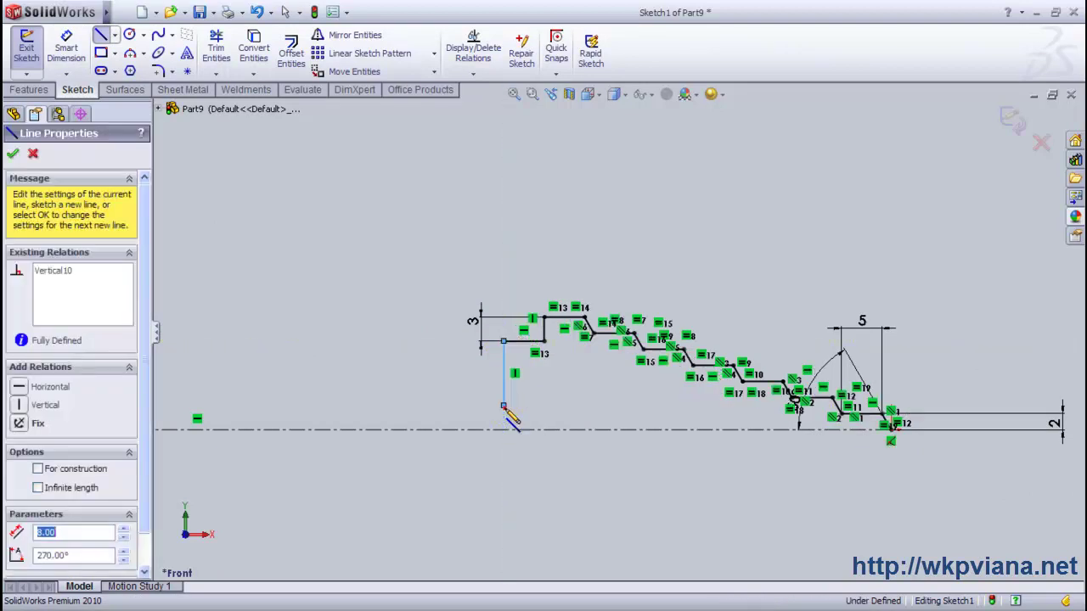
click(270, 406)
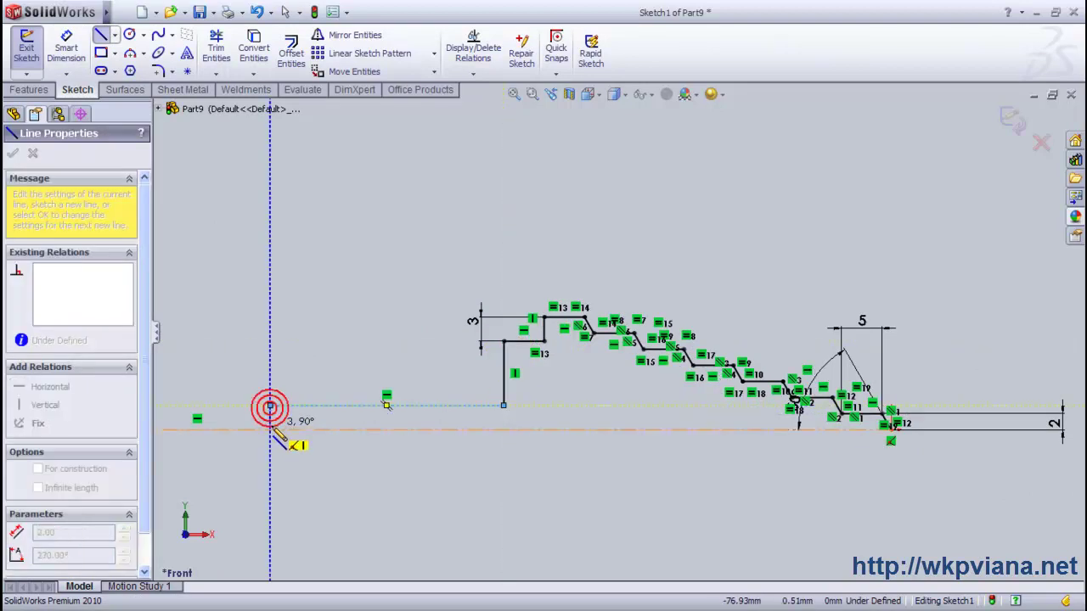
click(270, 429)
right_click(308, 331)
click(357, 338)
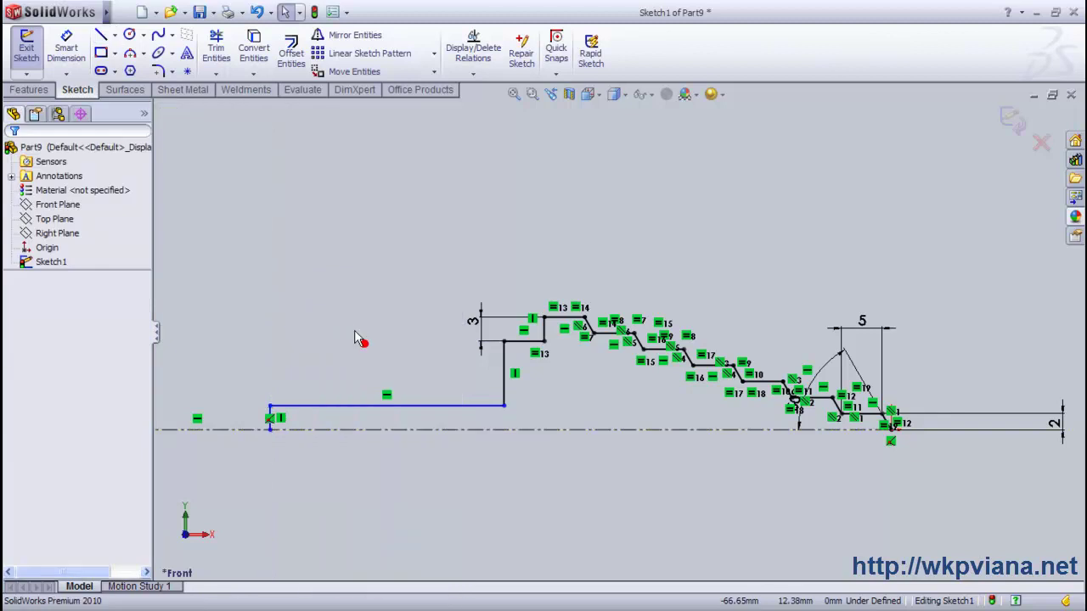
click(66, 46)
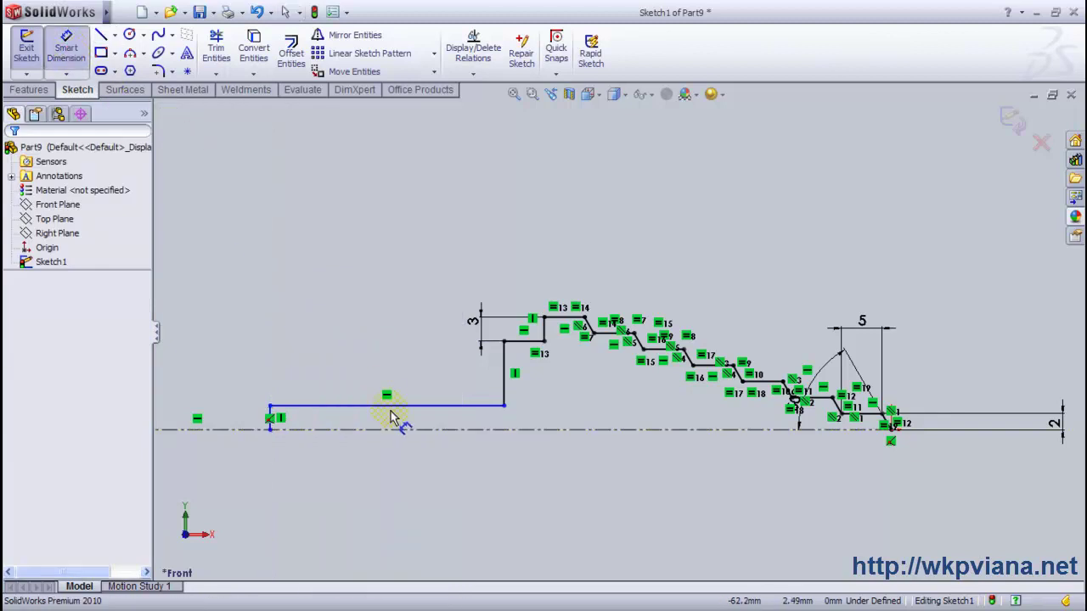
Dimension the shank edge to 30 mm long and 4 mm above the centerline
click(386, 387)
click(393, 381)
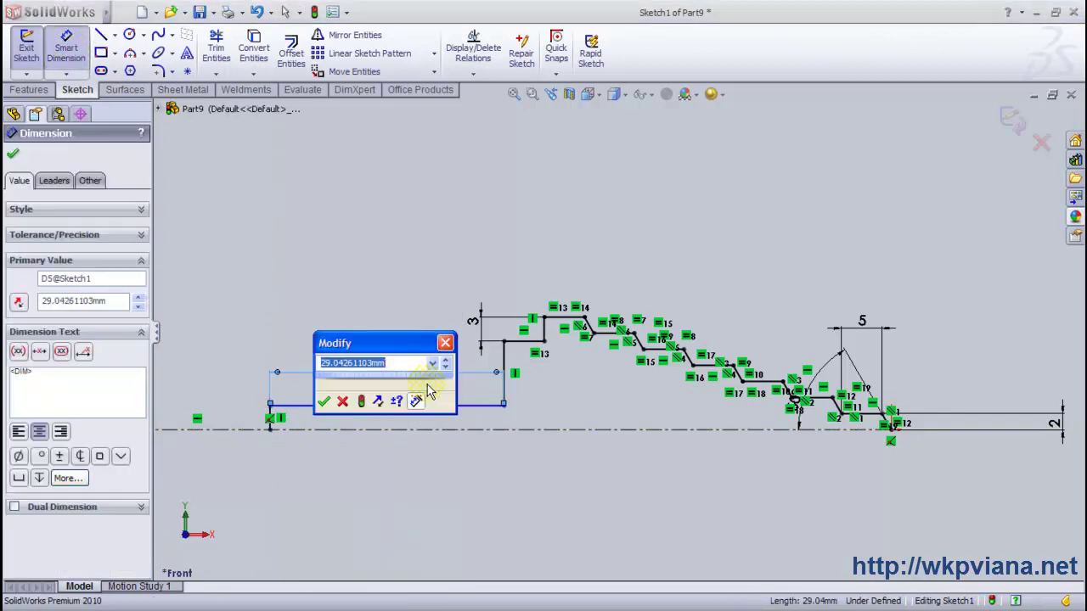
key(Return)
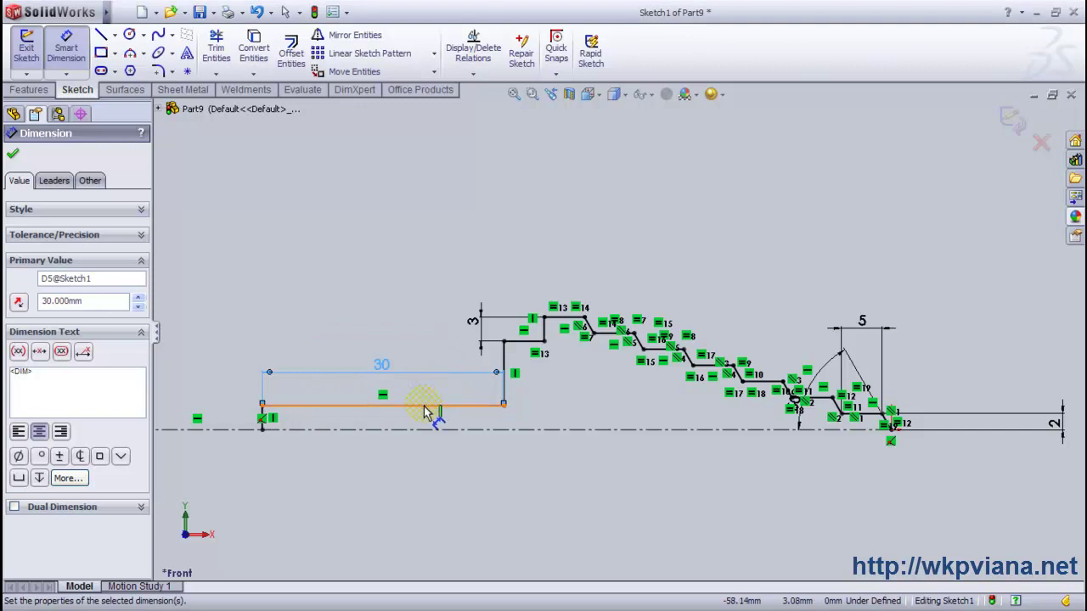
click(422, 435)
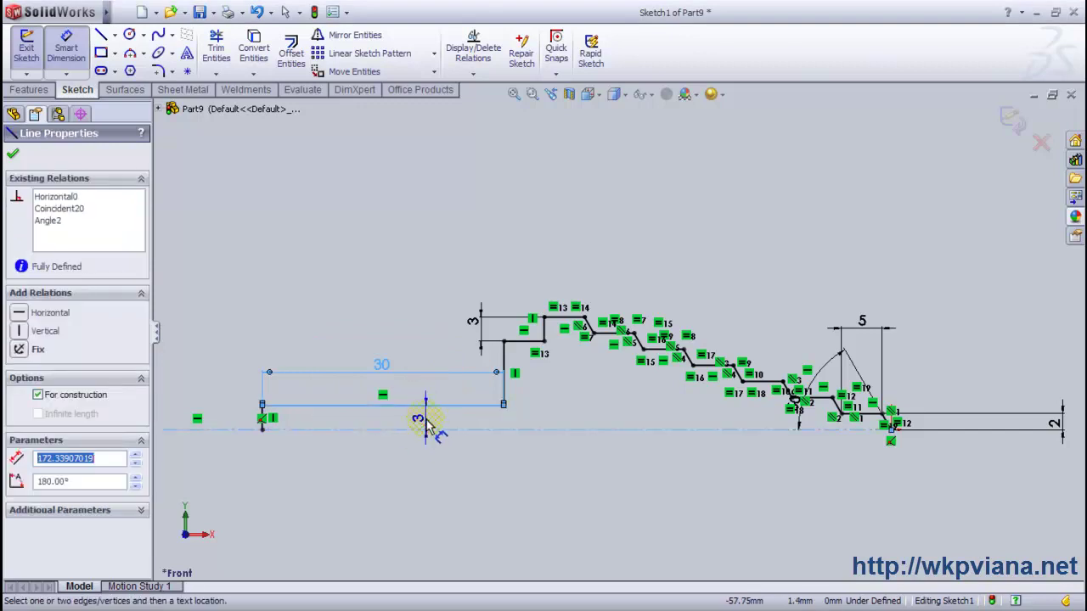
click(426, 418)
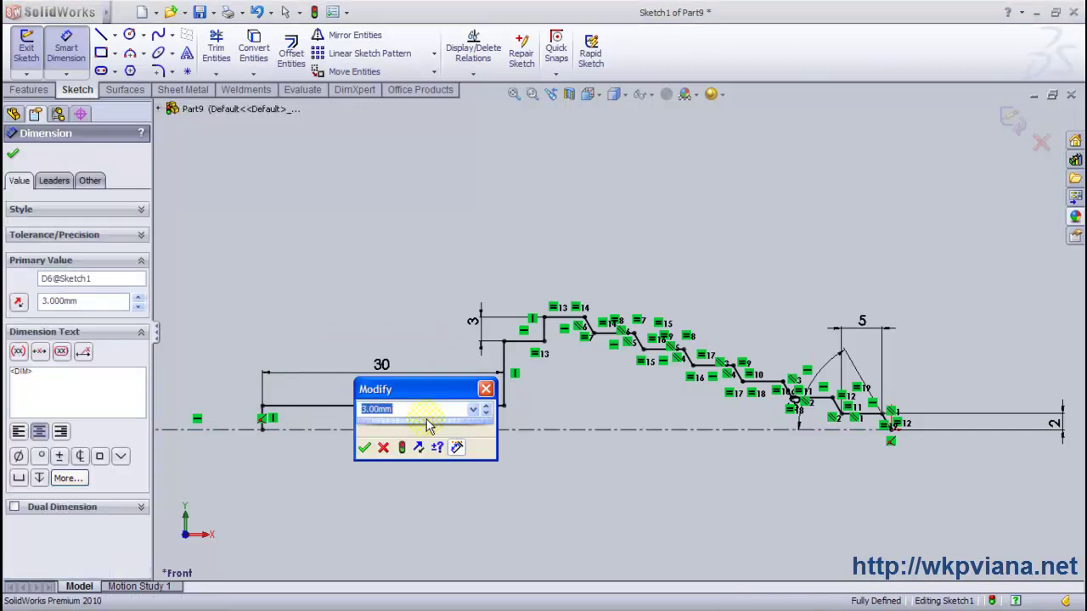
text(4.000)
key(Return)
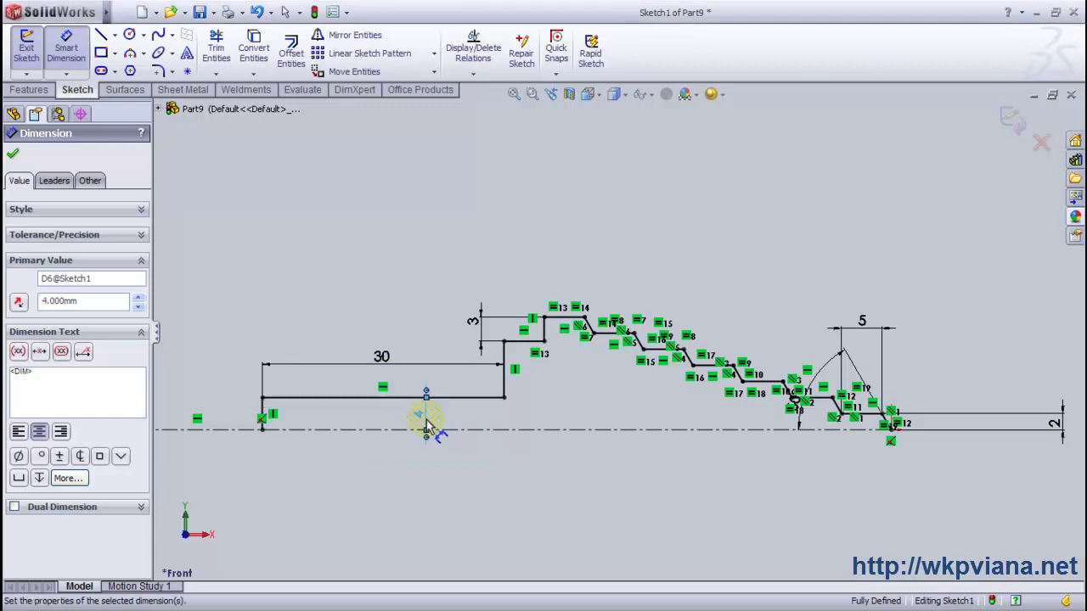
click(15, 155)
Revolve the profile 360° about the centerline into the solid stepped body
click(242, 209)
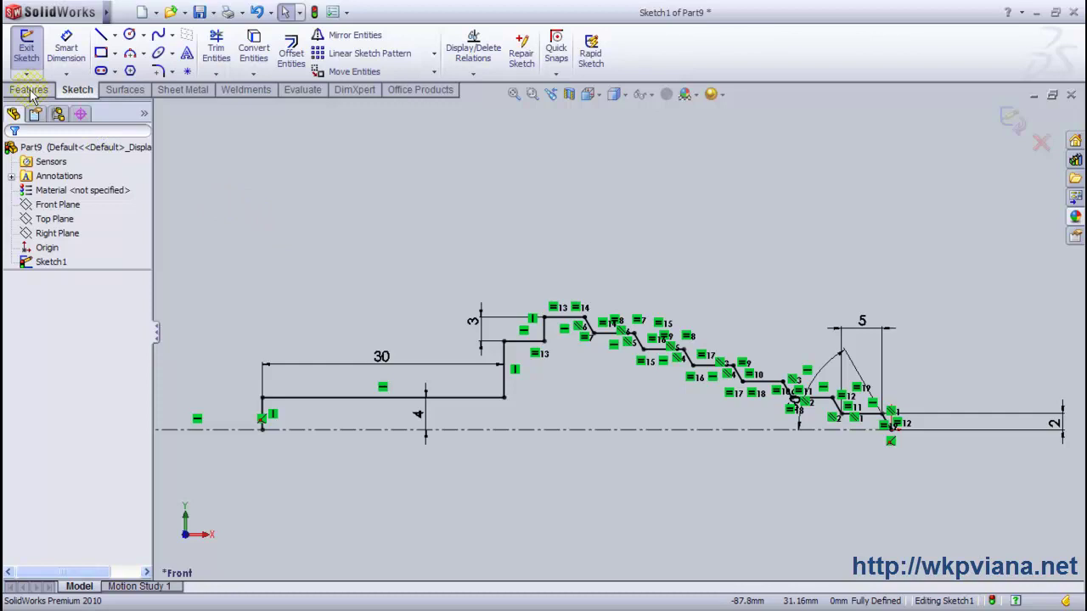
click(26, 47)
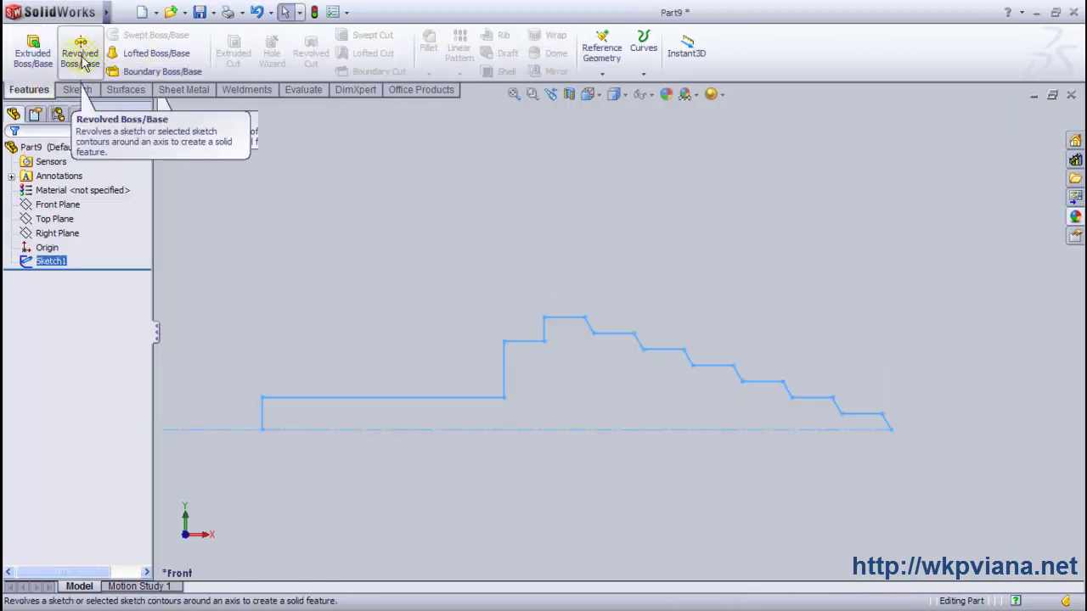
click(83, 62)
click(512, 336)
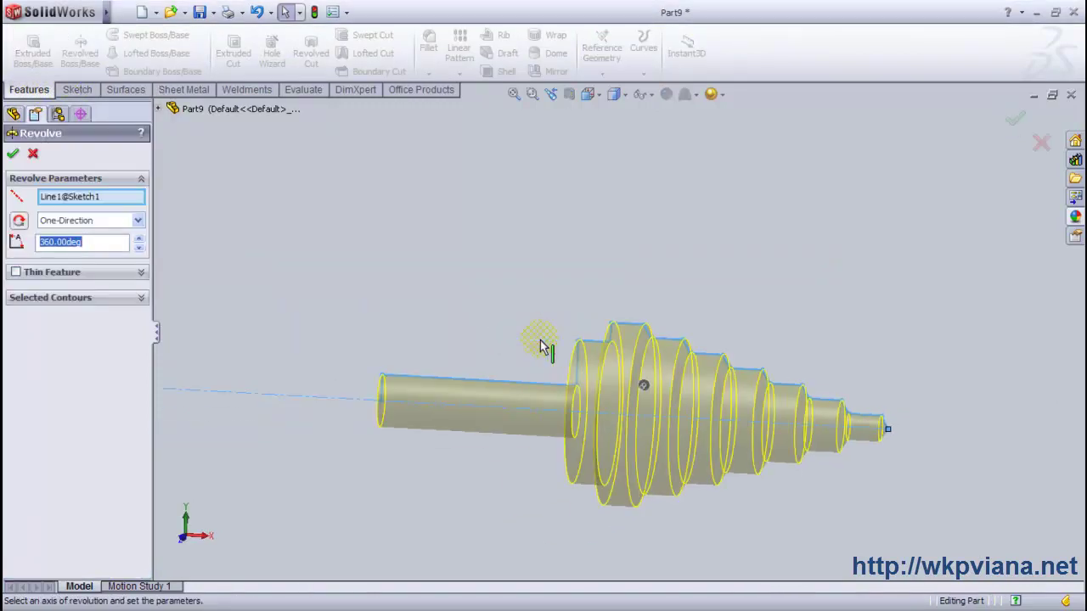
right_click(520, 274)
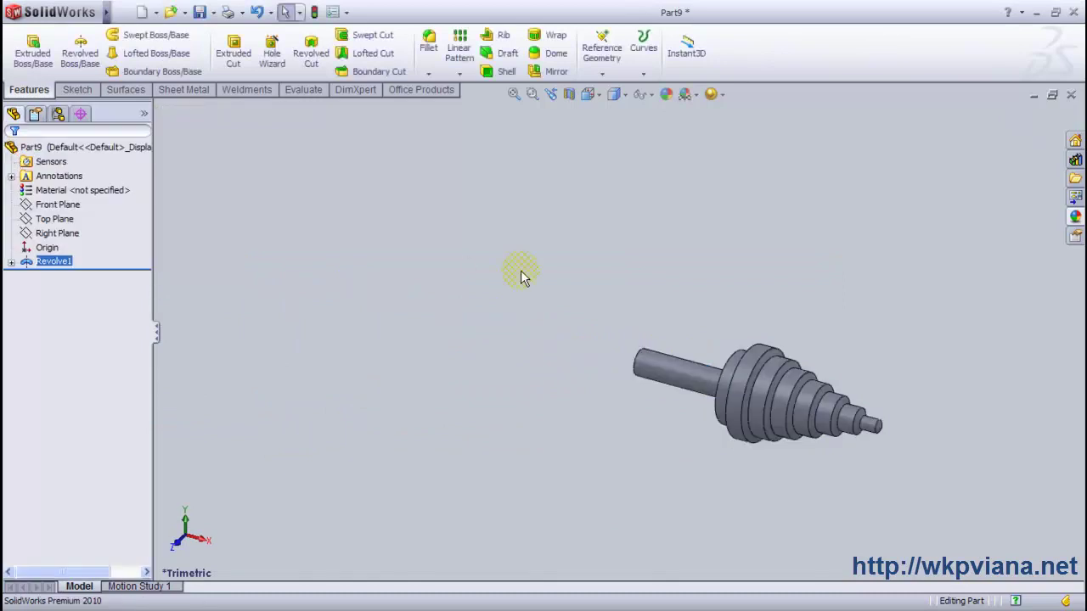
Start a new sketch on the Front Plane and view it head-on
click(58, 204)
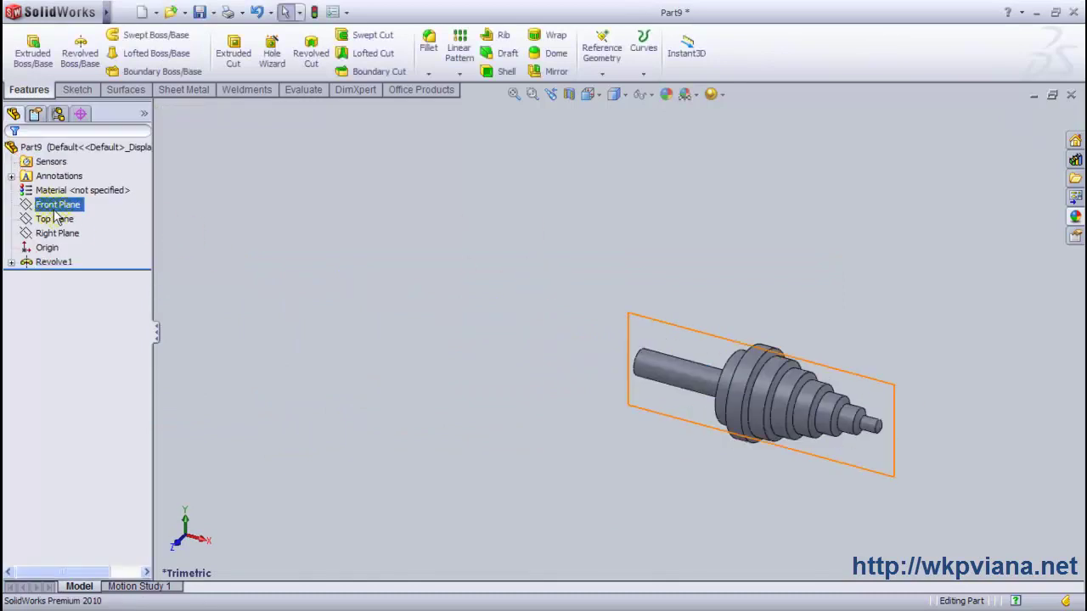
click(57, 185)
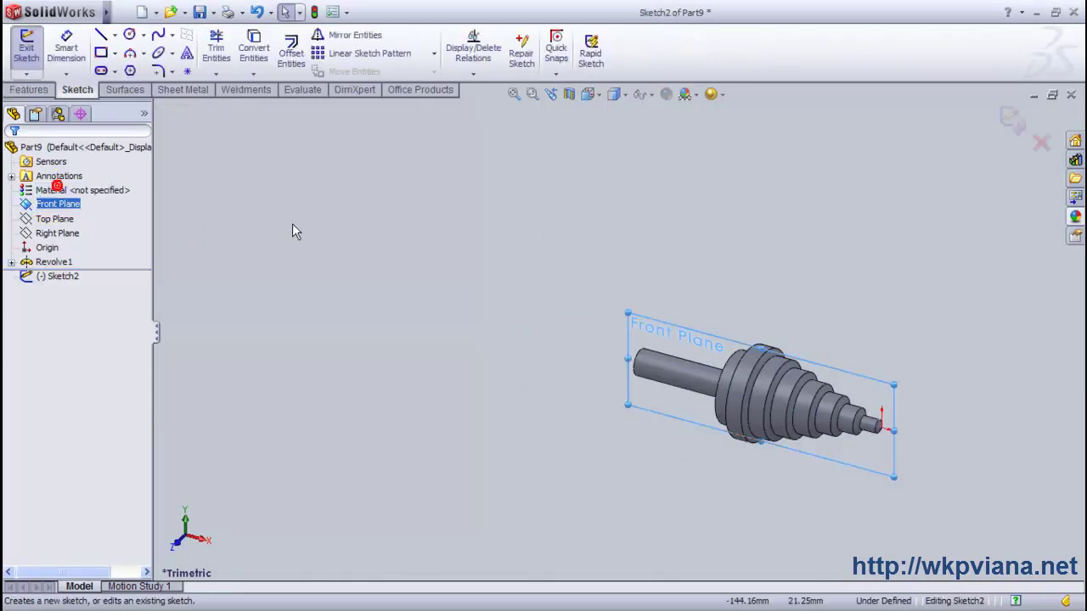
click(588, 93)
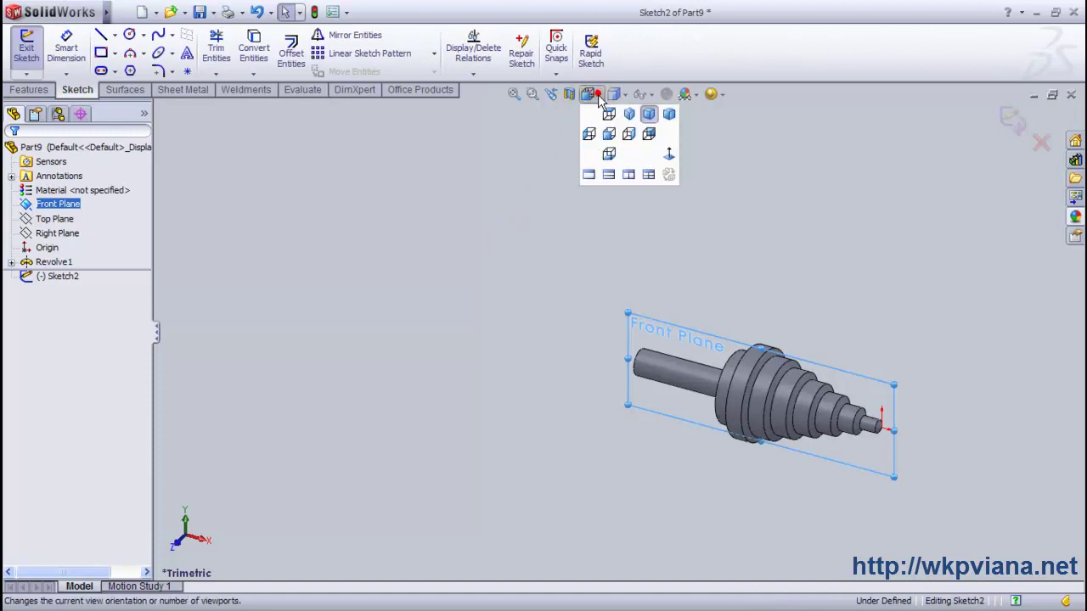
click(671, 156)
click(730, 192)
scroll(637, 269, down, 3)
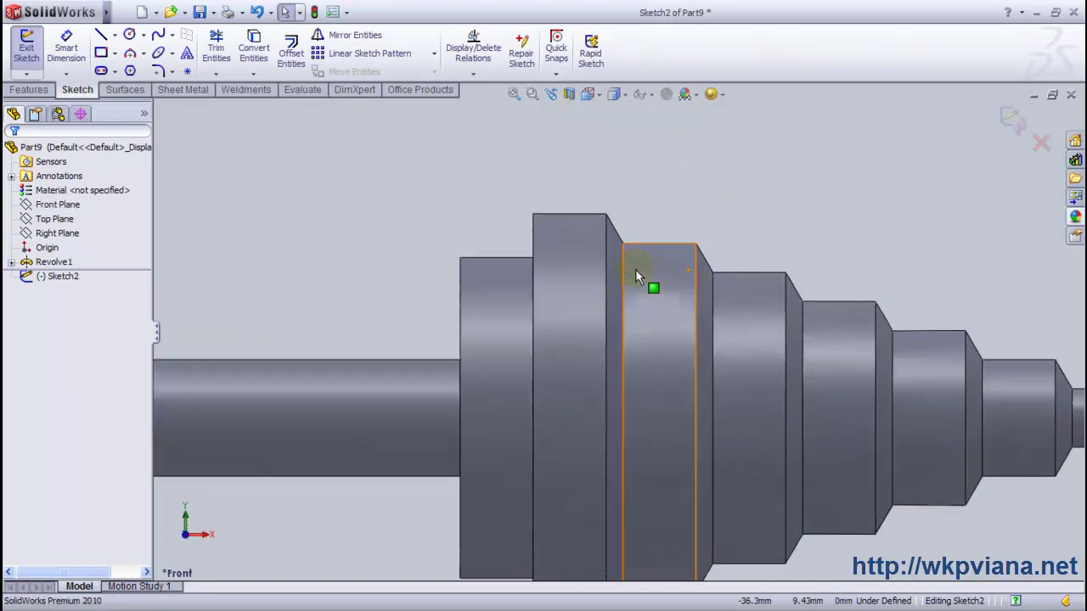
Draw a vertical centerline from the first step's edge down to the shank's top edge
click(114, 35)
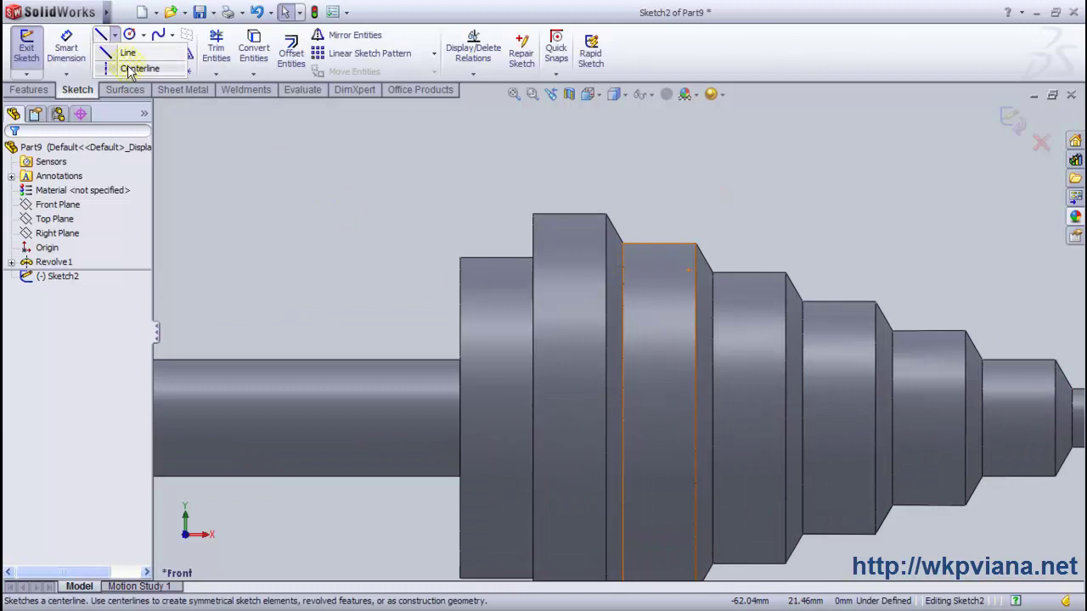
click(128, 71)
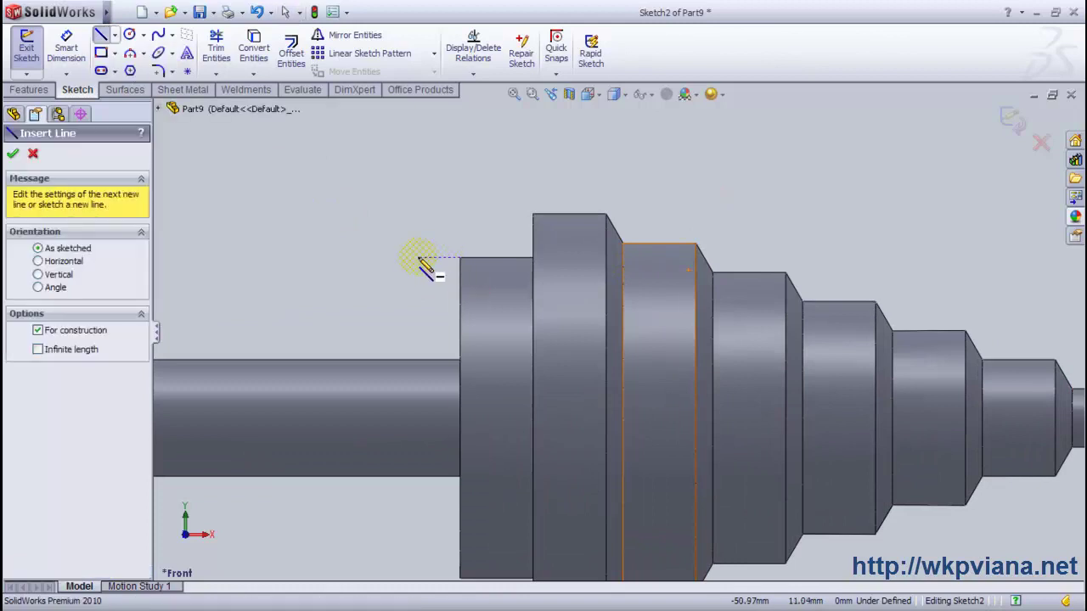
click(418, 258)
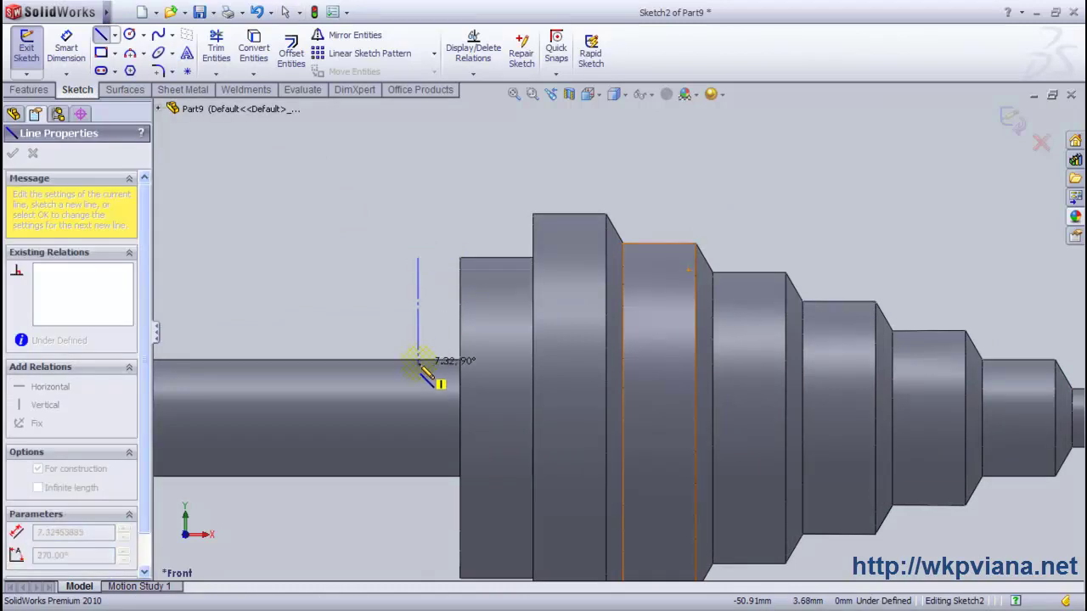
click(418, 360)
right_click(357, 223)
click(384, 235)
scroll(601, 354, up, 3)
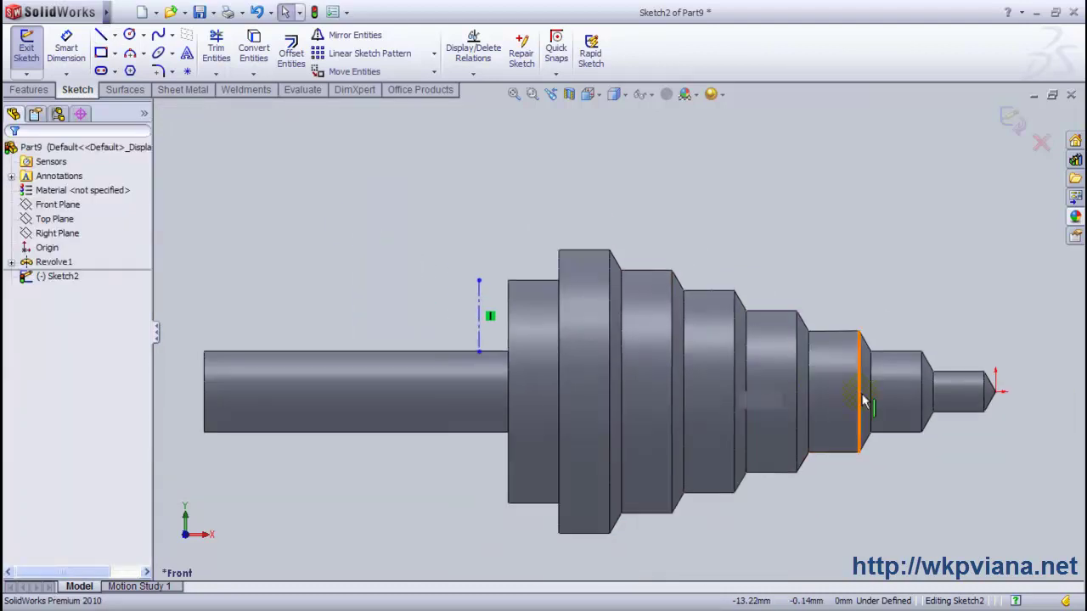
Draw a line from the bit's tip to the centerline's top end and exit the sketch
click(100, 39)
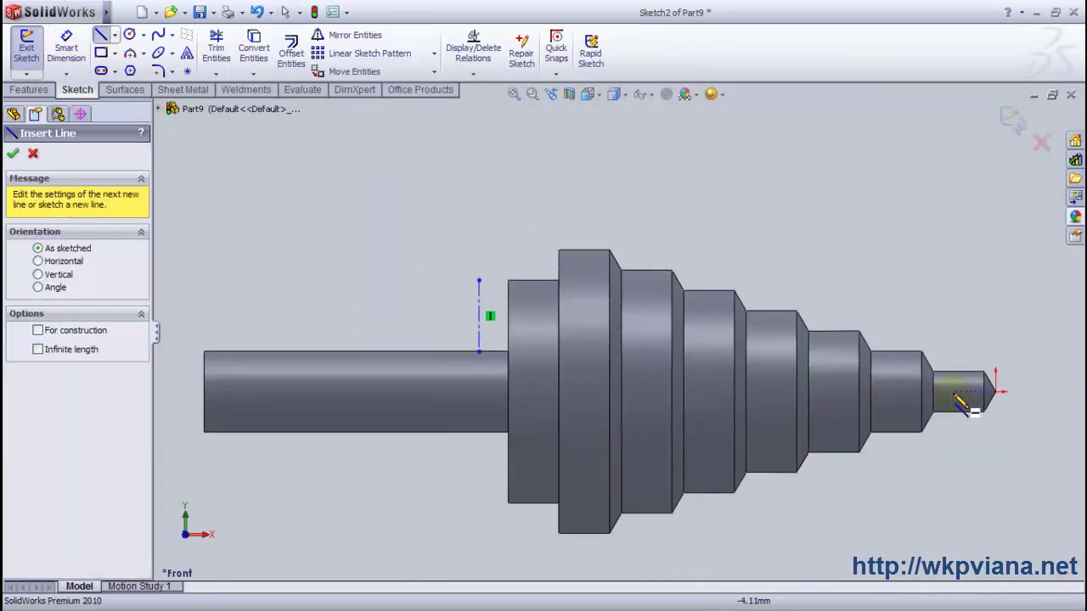
click(996, 392)
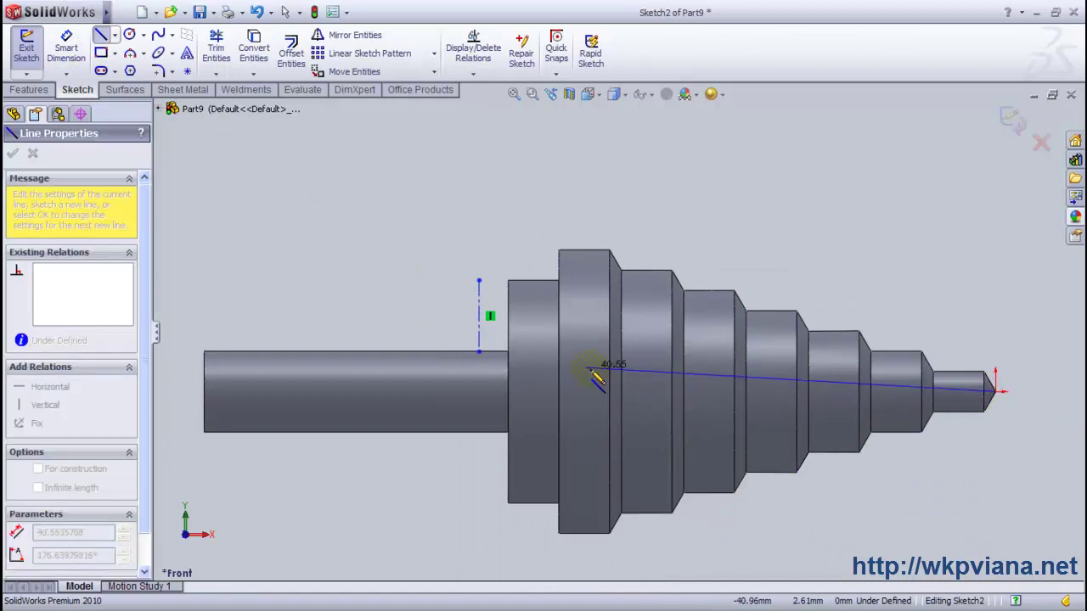
click(479, 316)
right_click(479, 316)
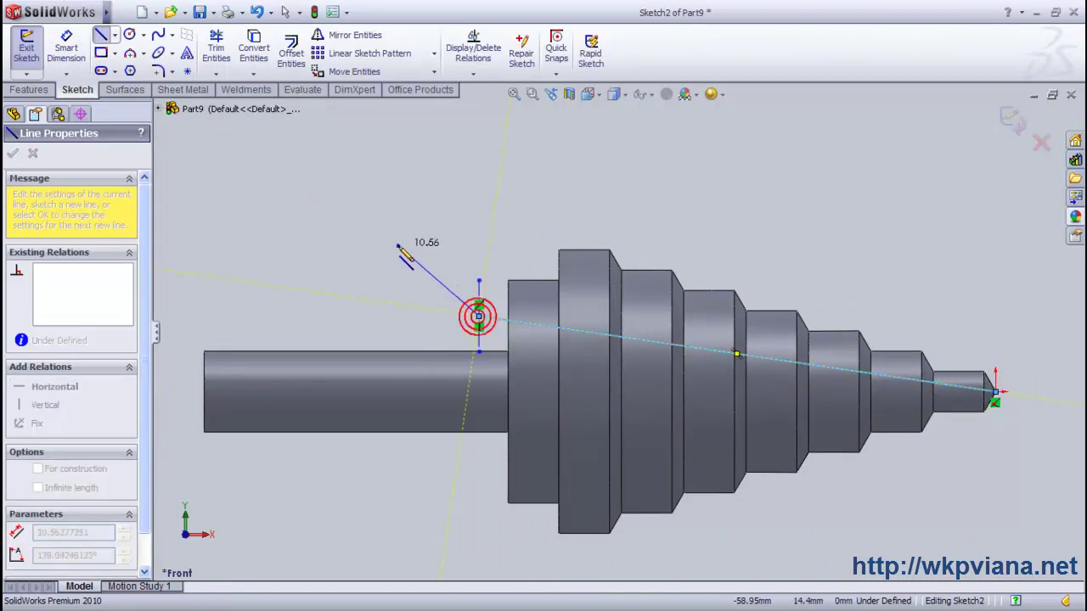
click(433, 251)
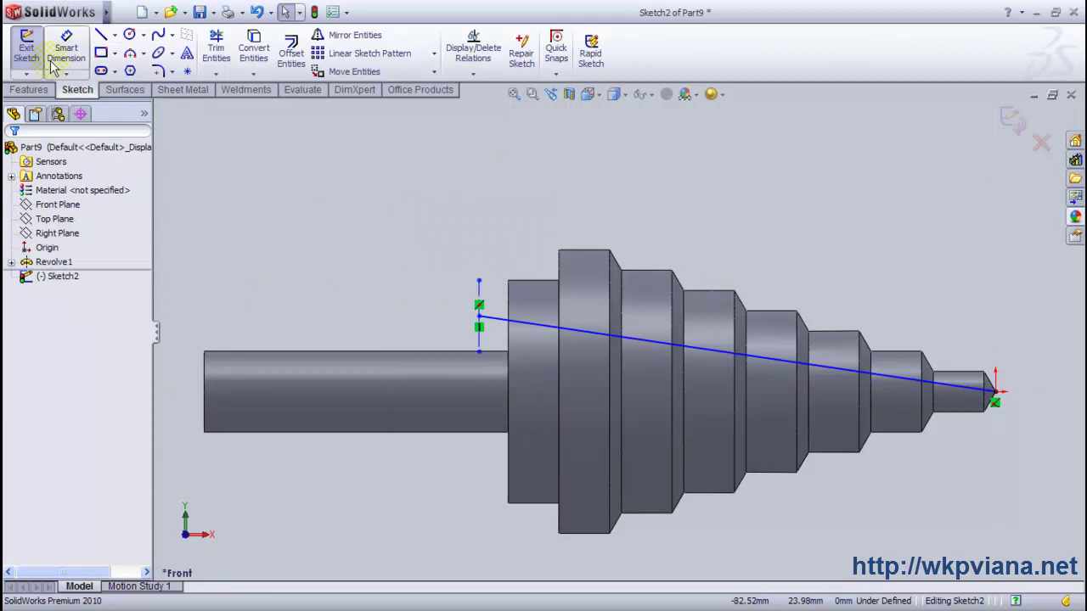
click(26, 49)
Start a sketch on the Right Plane, viewed end-on along the part's axis
ctrl+click(77, 237)
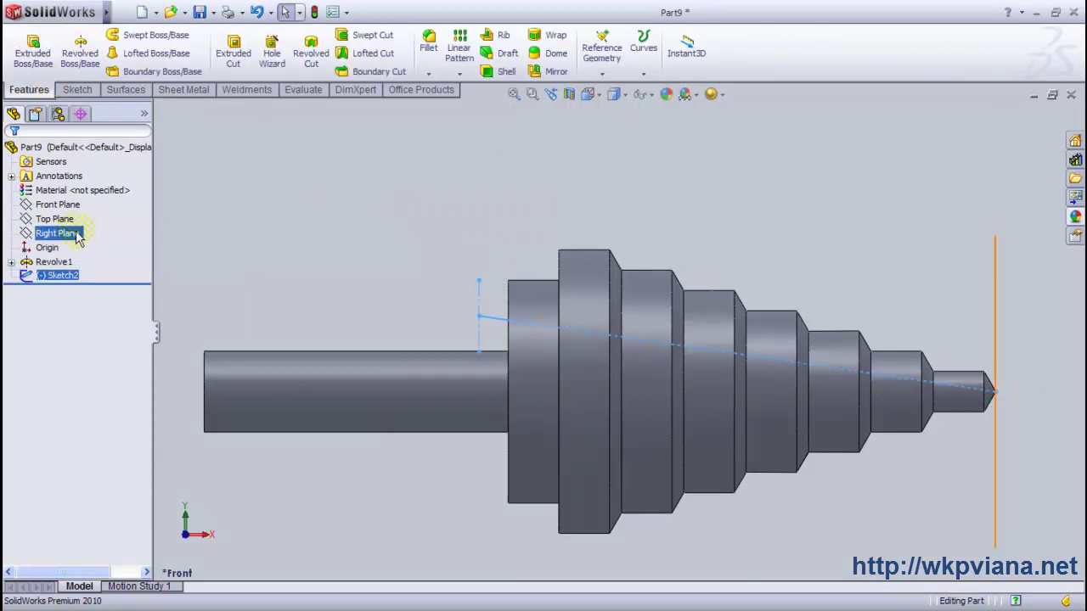
click(68, 237)
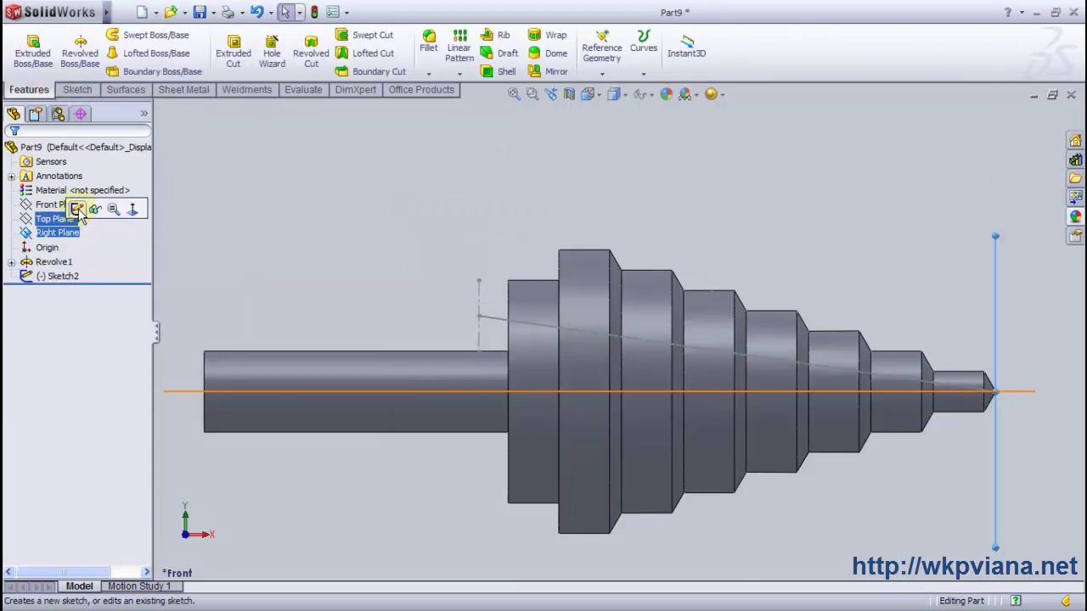
click(80, 211)
click(588, 94)
click(666, 158)
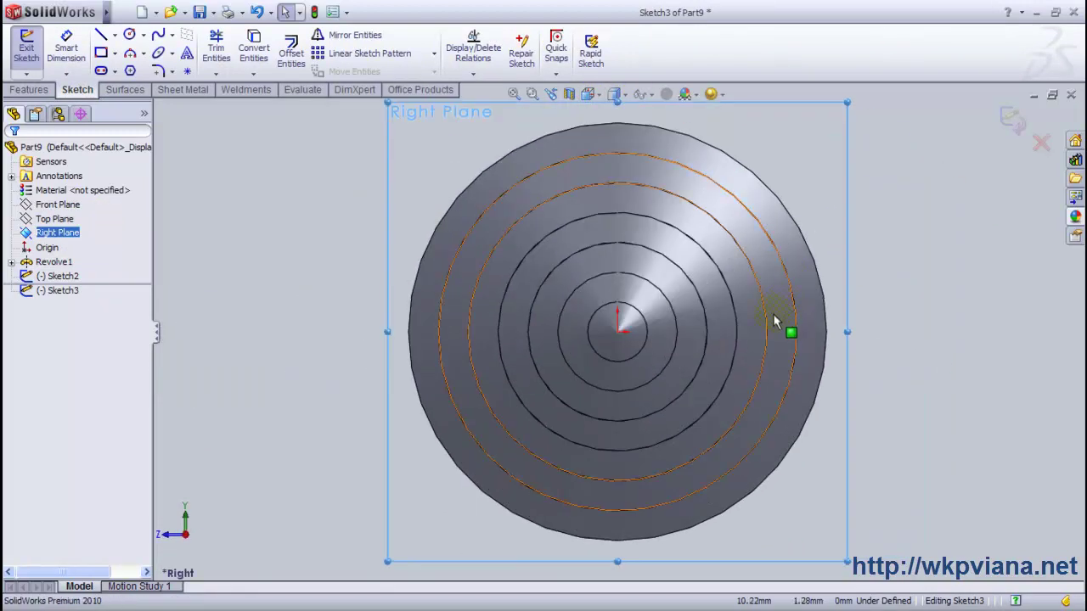
Draw a horizontal centerline running left from the origin
click(114, 35)
click(128, 66)
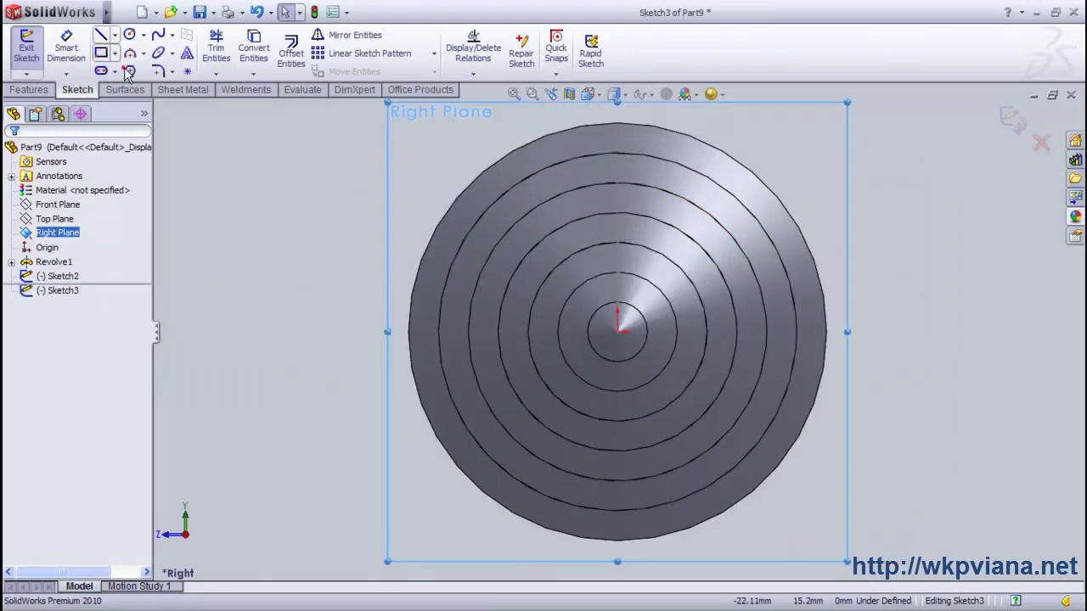
click(618, 333)
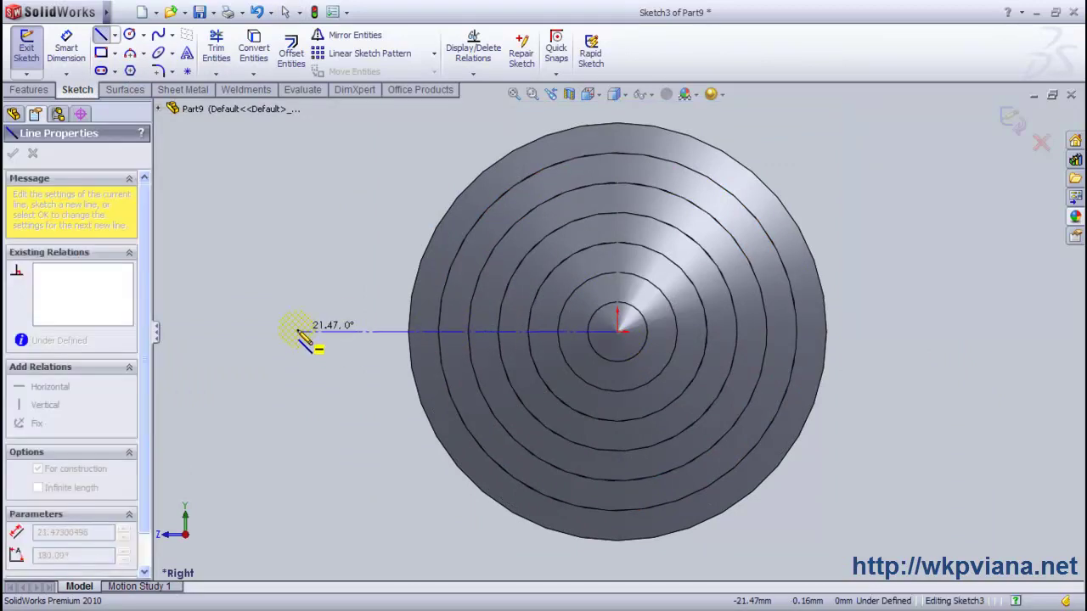
click(298, 331)
right_click(328, 280)
click(382, 286)
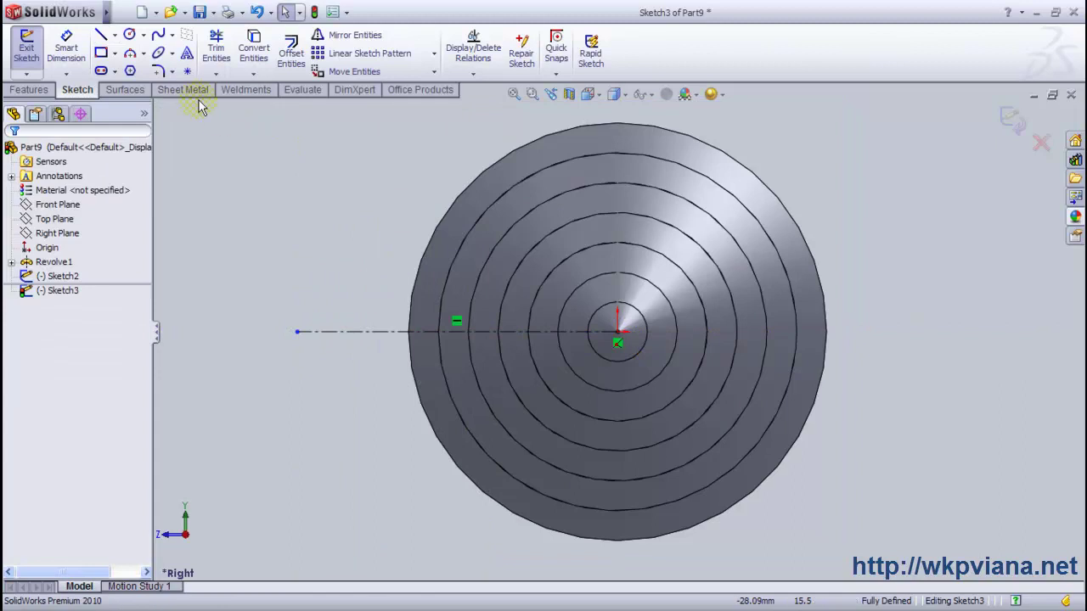
Draw a horizontal line left from the centre and a vertical line upward from it
click(101, 35)
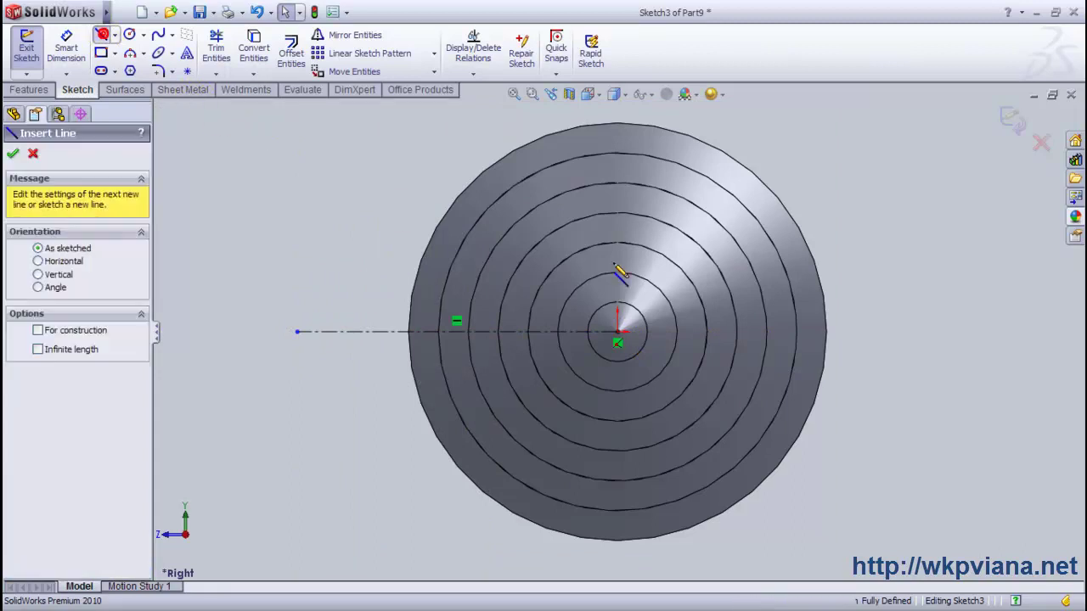
click(617, 323)
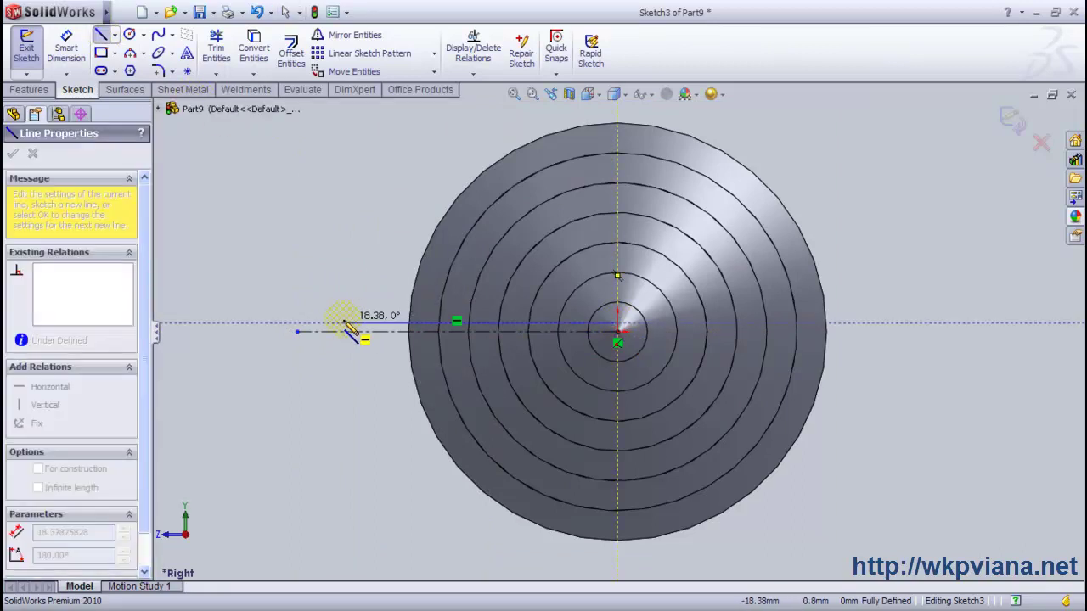
click(340, 323)
right_click(366, 190)
click(387, 245)
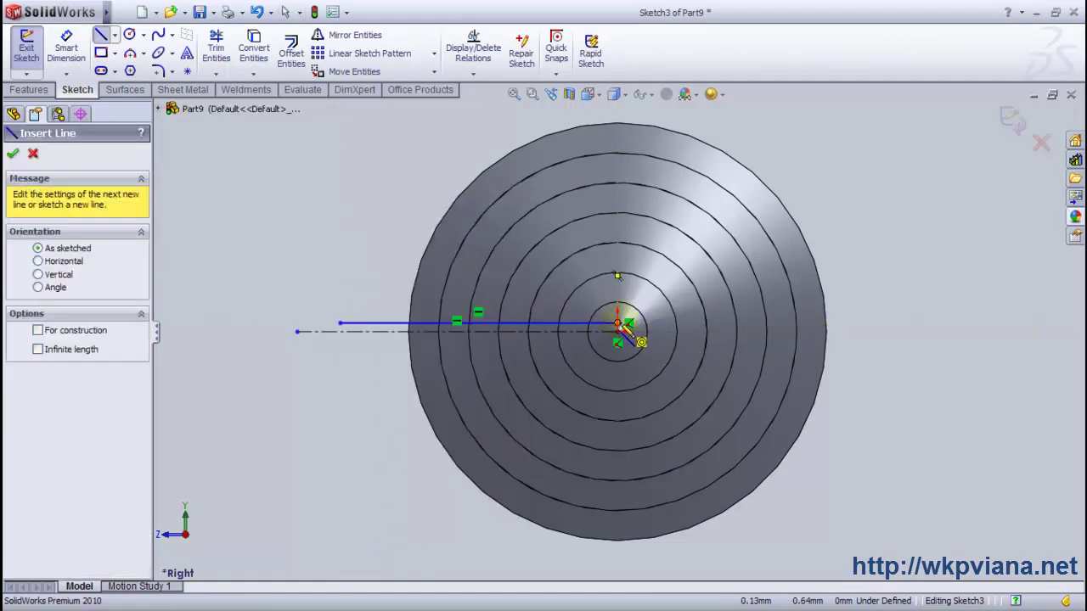
click(618, 323)
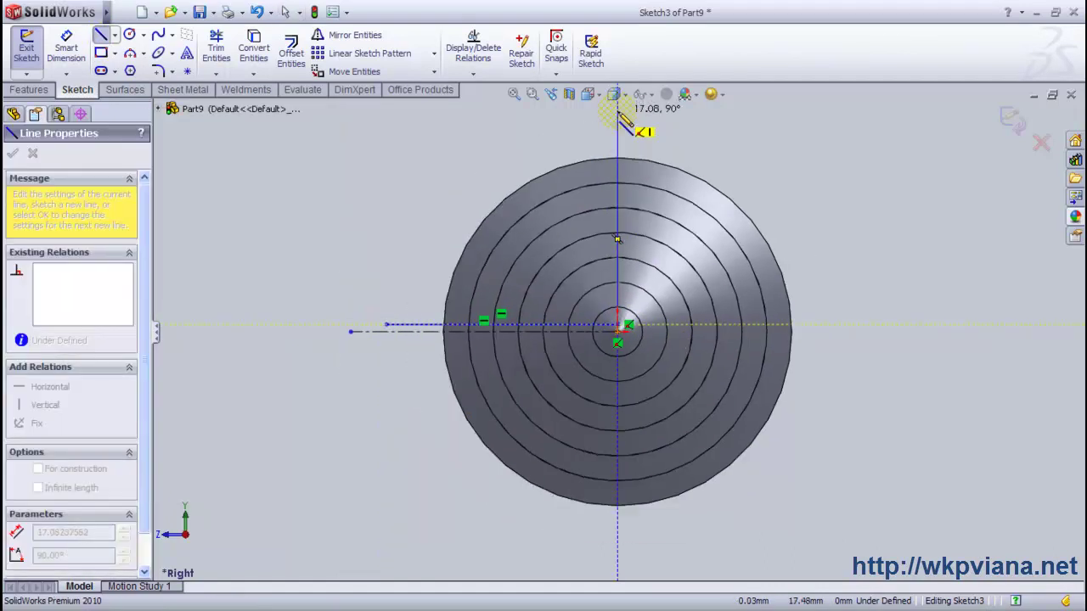
click(617, 120)
right_click(532, 133)
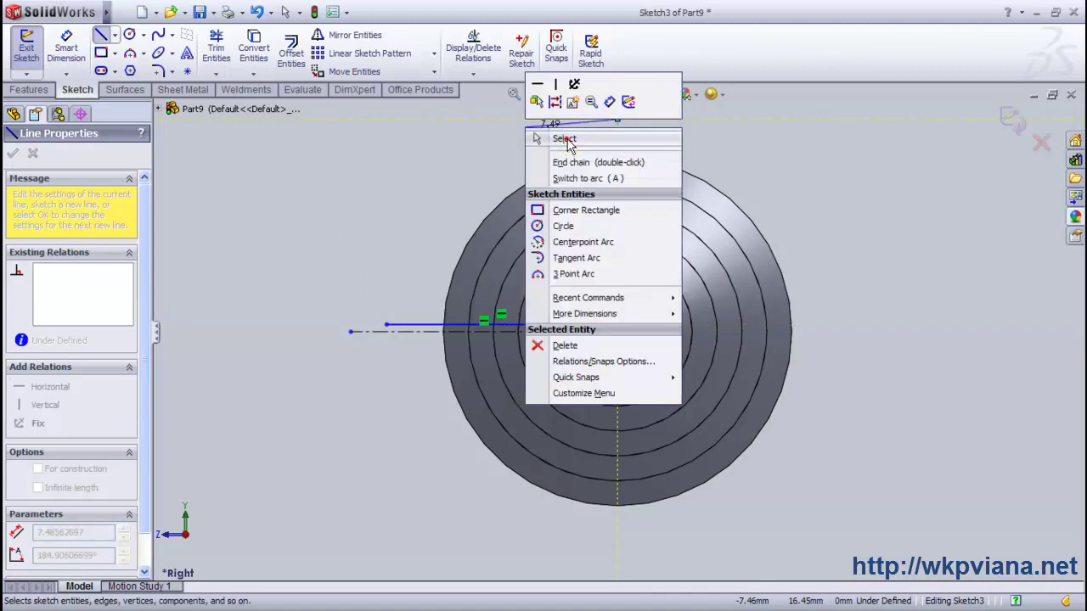
click(564, 138)
Draw a quarter arc from the vertical line's top to the horizontal line's left end
click(134, 52)
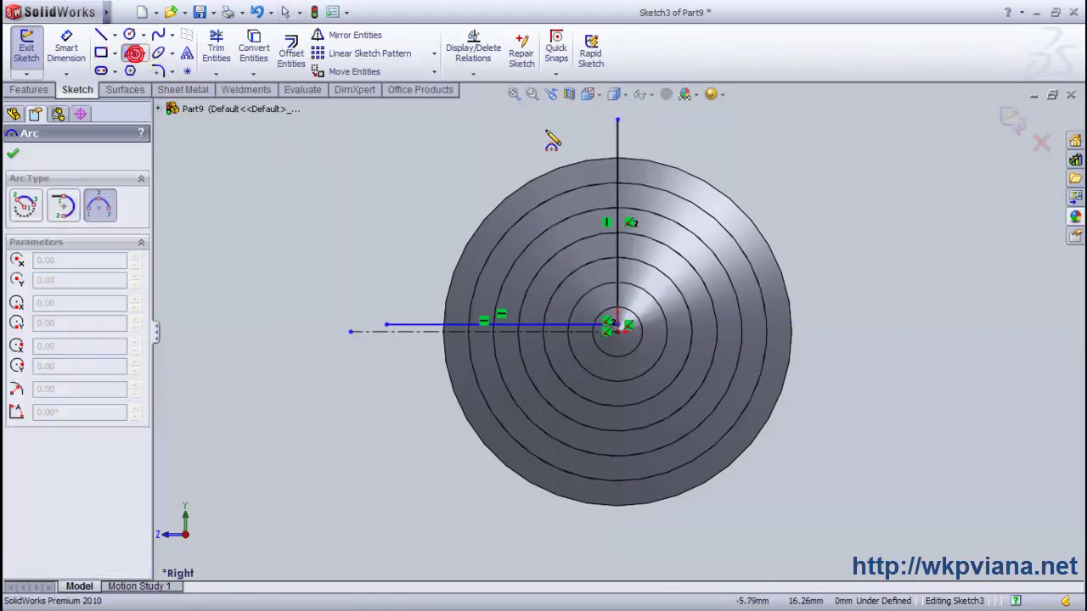
click(617, 121)
click(387, 324)
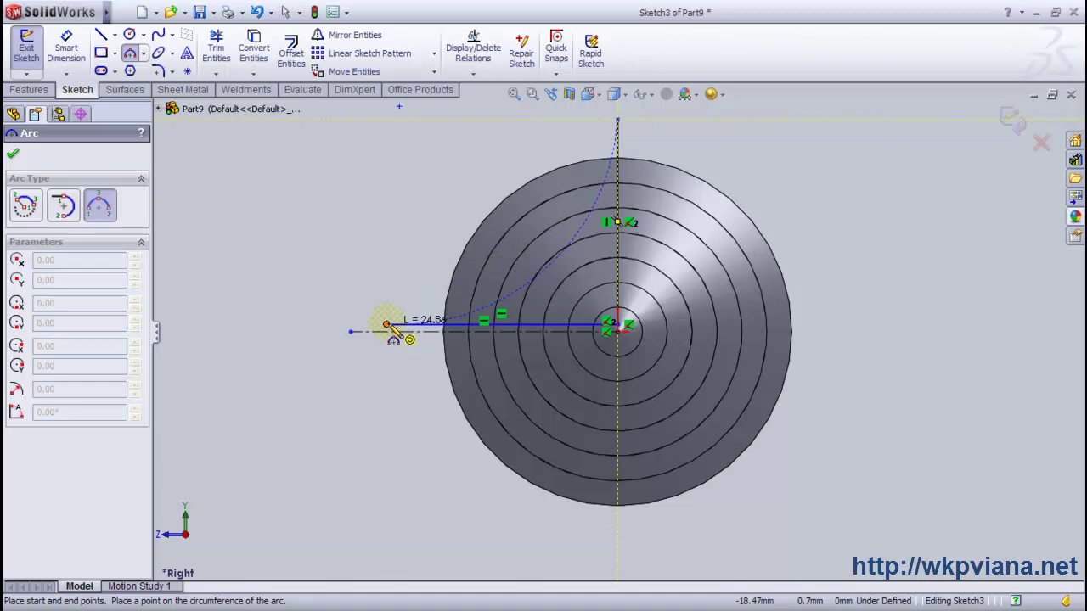
click(413, 240)
right_click(360, 182)
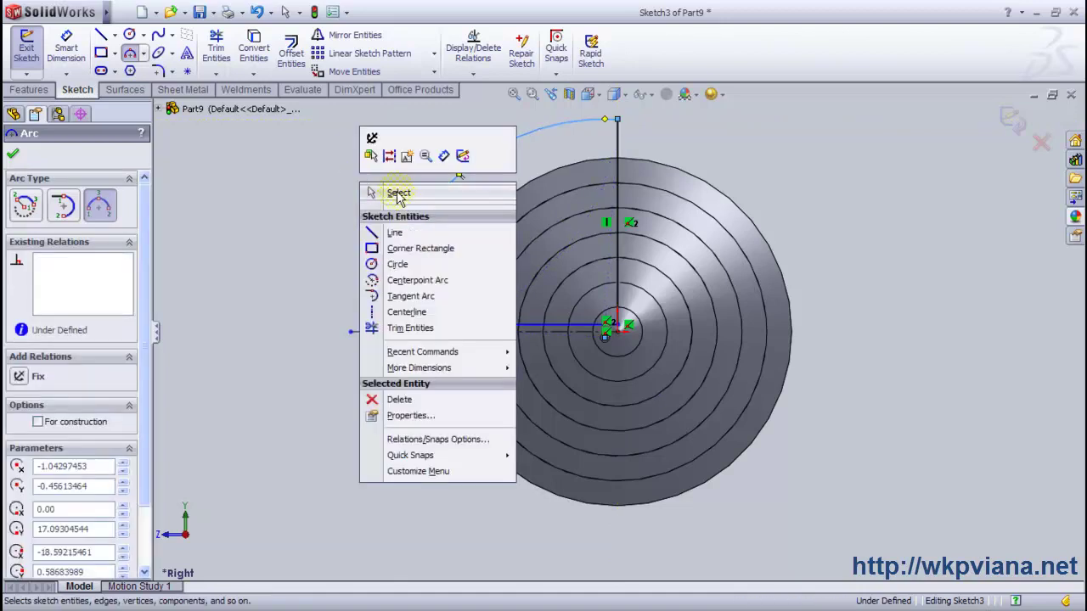
click(396, 190)
Round the corner at the origin with a 1 mm sketch fillet
click(160, 70)
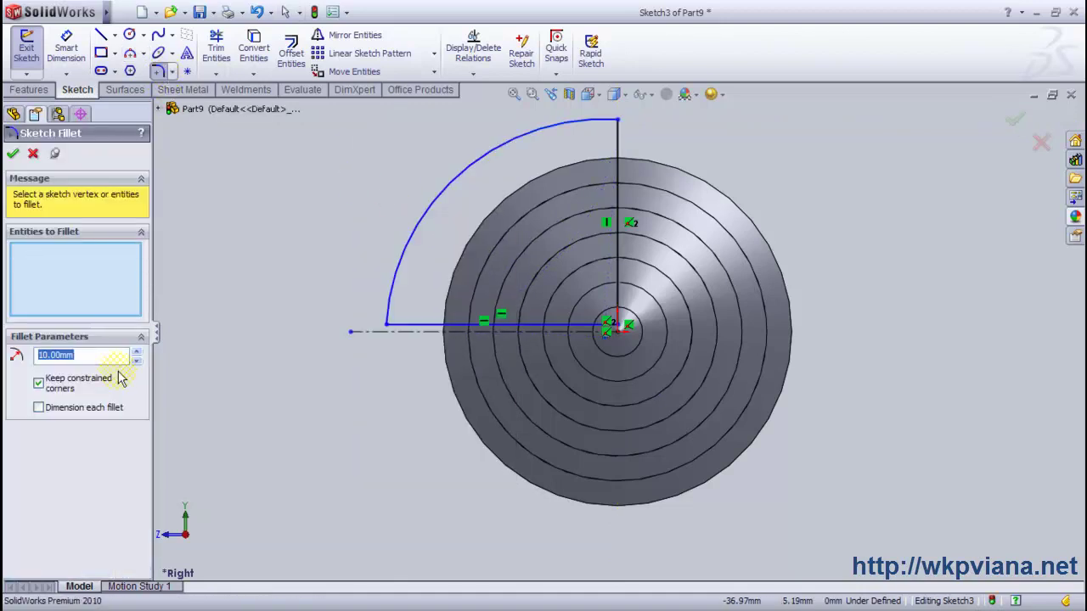
text(1)
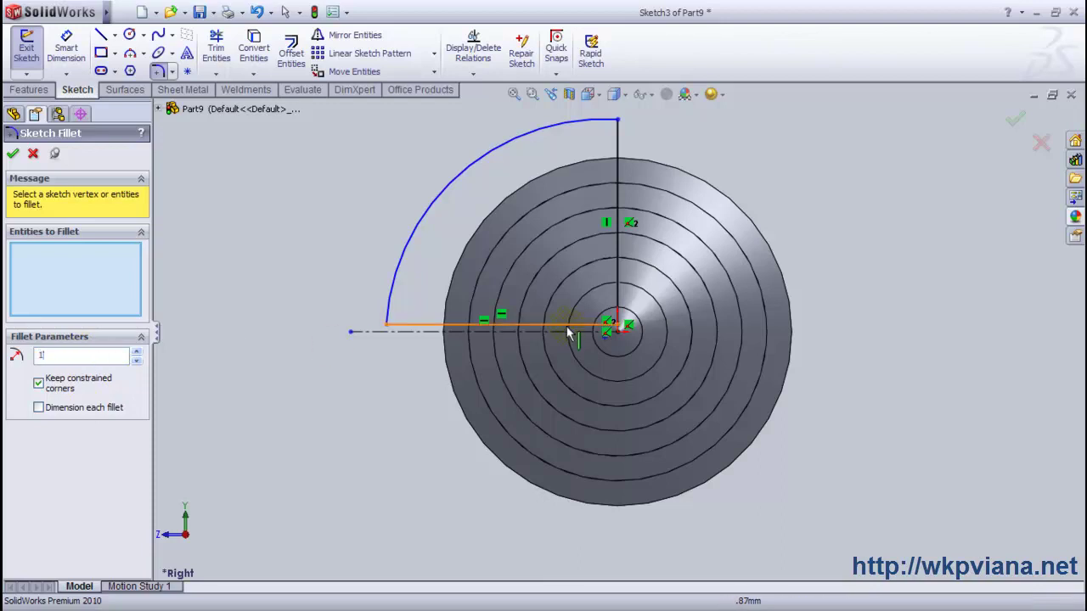
scroll(618, 322, down, 1)
scroll(618, 323, down, 3)
click(621, 330)
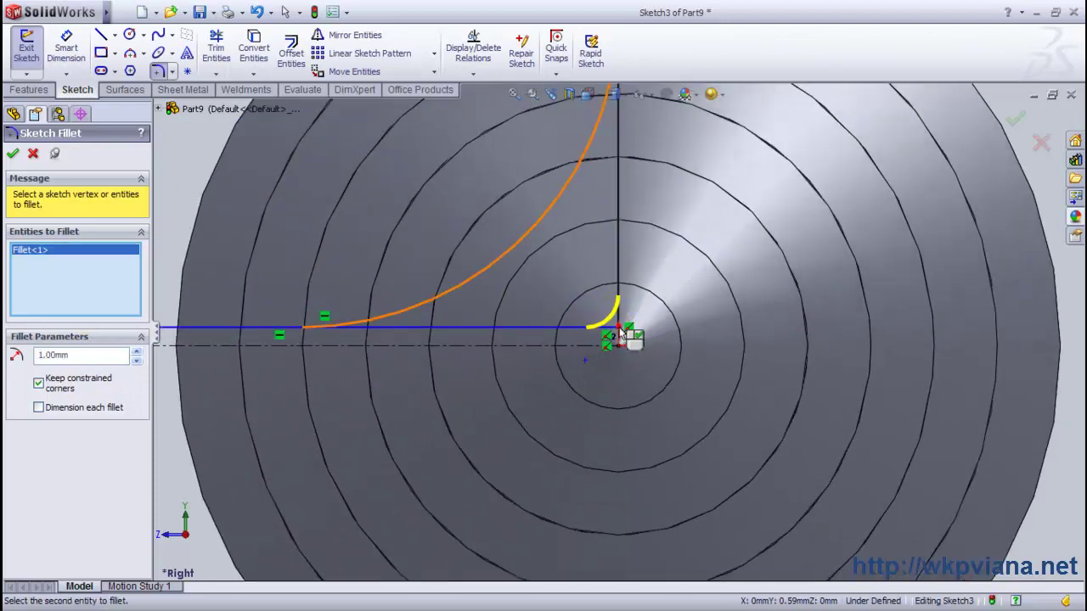
click(13, 155)
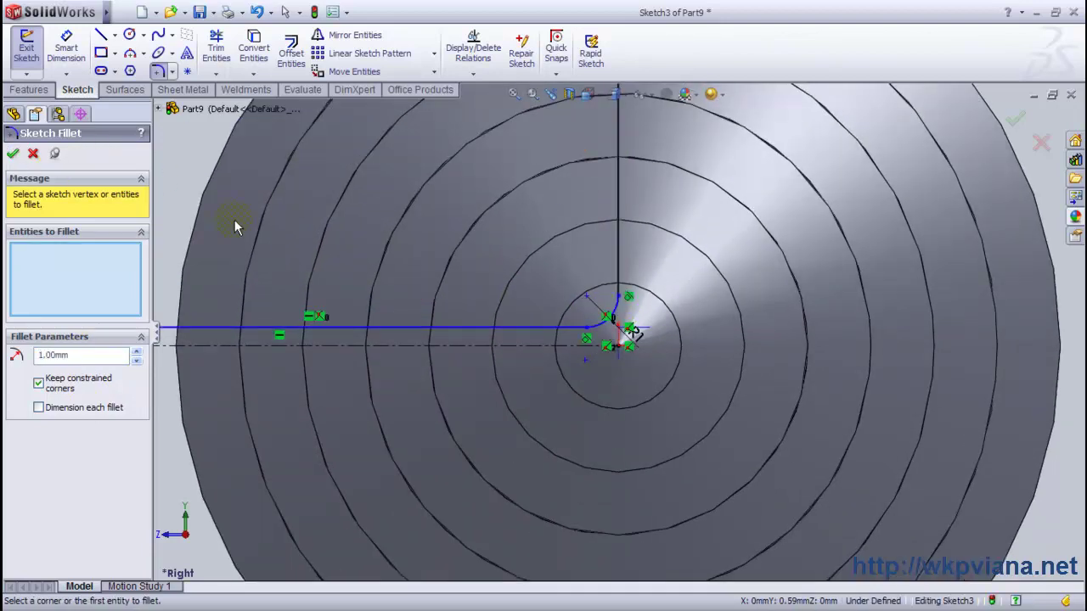
key(f)
Dimension the horizontal profile line 0.75 mm from the centreline
click(64, 42)
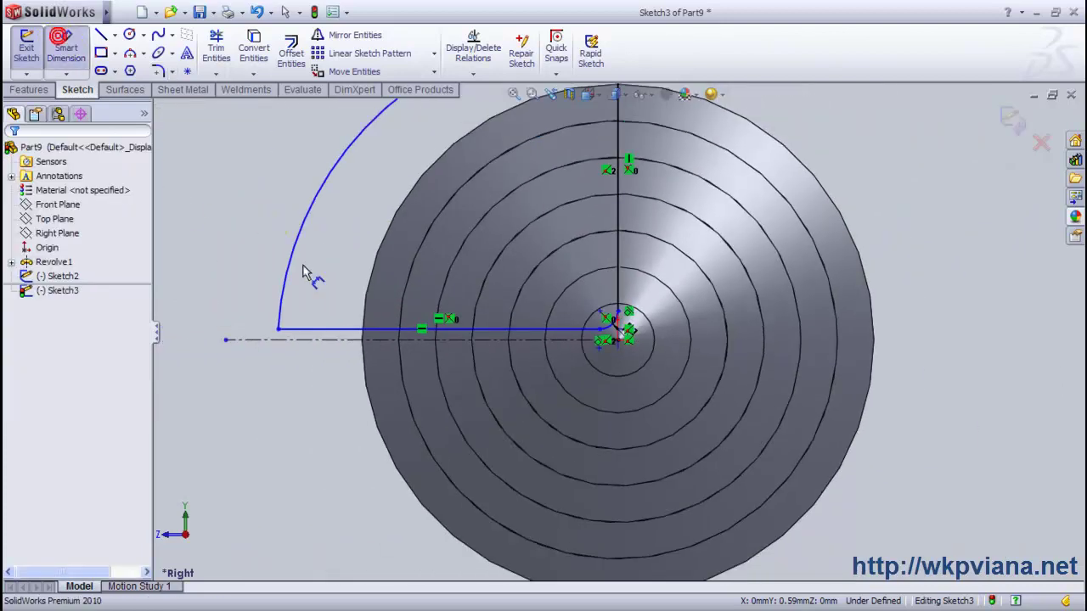
click(322, 330)
click(321, 341)
click(237, 322)
text(0.75)
key(Return)
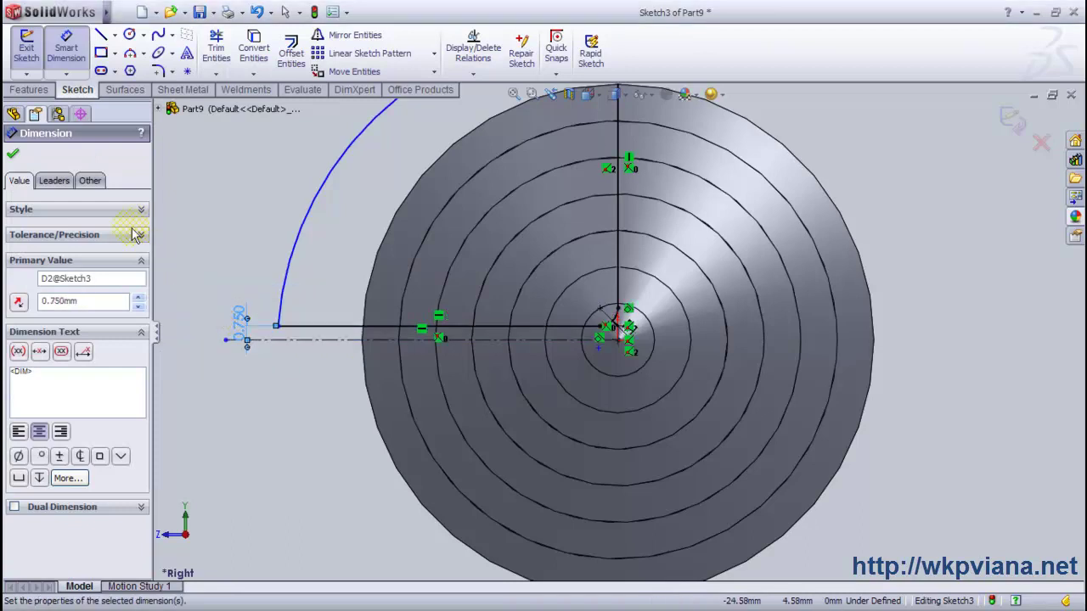
click(12, 156)
Exit Sketch3 and fit the model in an oblique 3D view
click(26, 47)
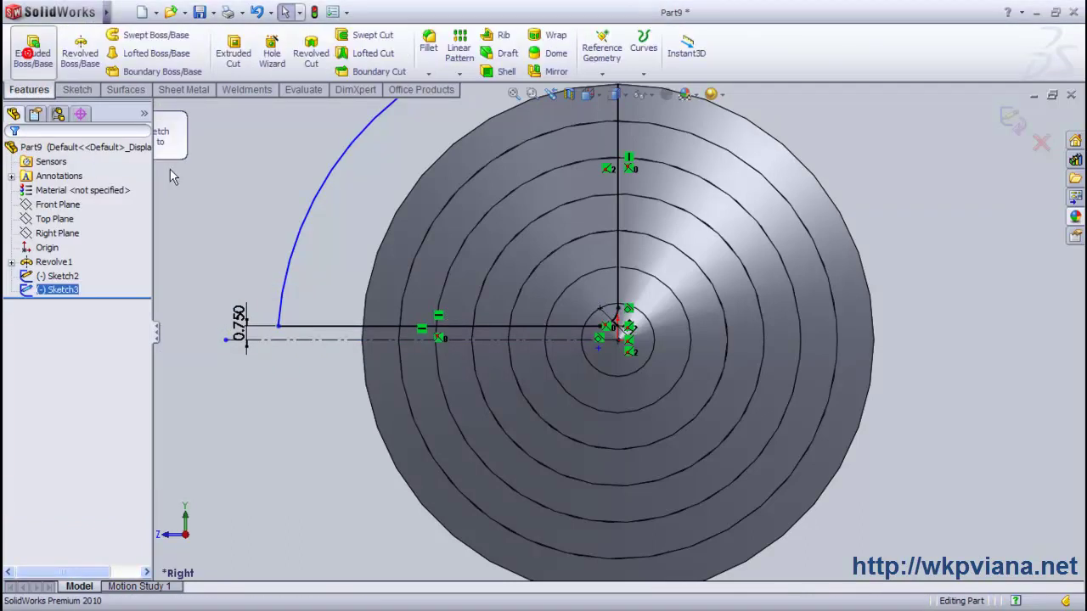
click(514, 94)
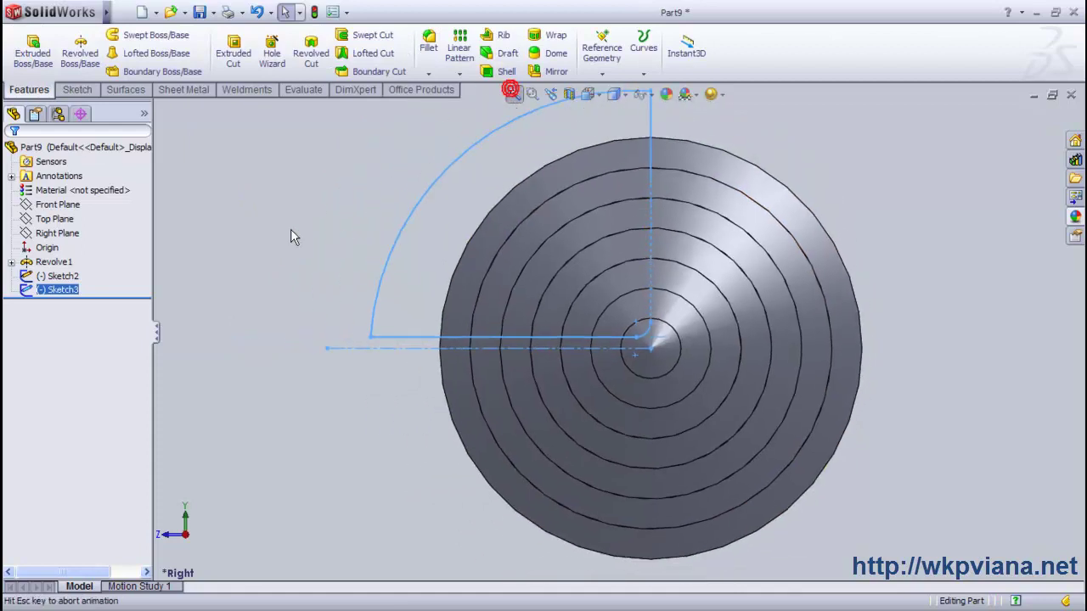
middle_drag(347, 234, 407, 269)
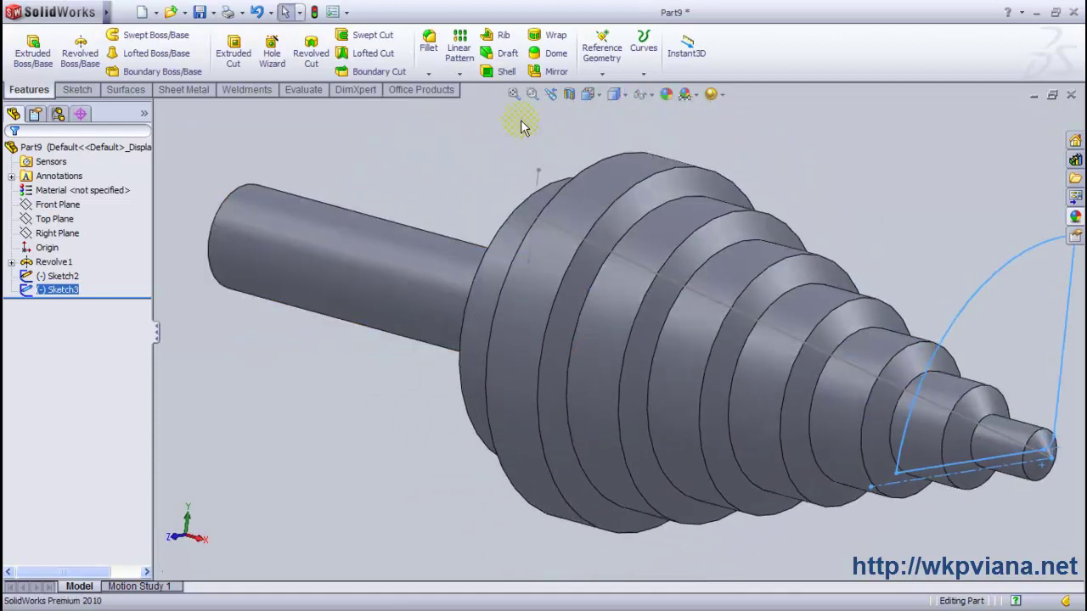
click(514, 93)
click(437, 174)
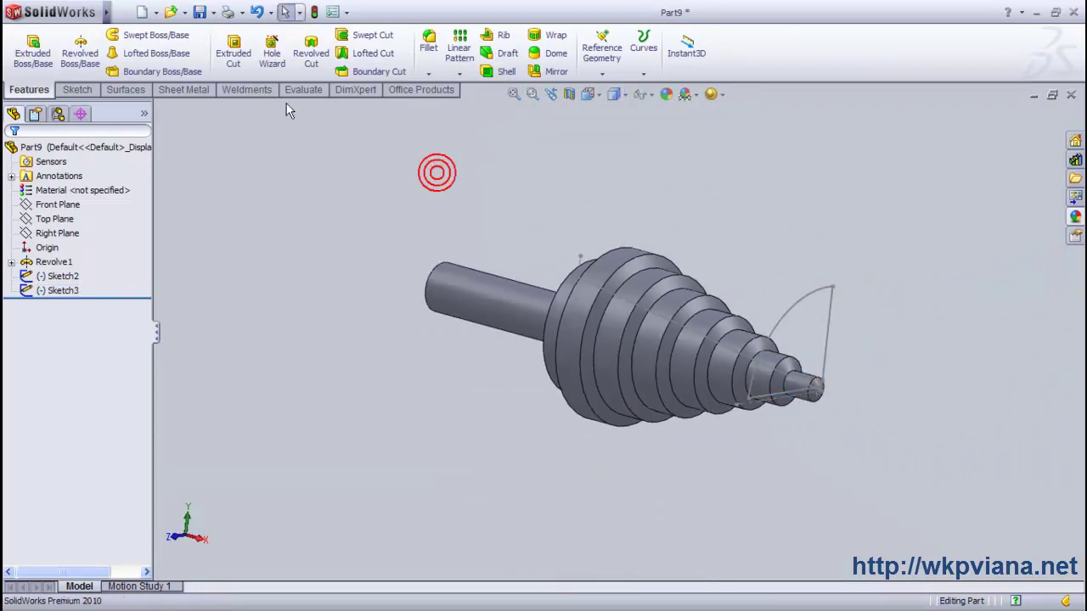
Create a swept cut with Sketch3 as profile and Sketch2 as path, cutting one flute
click(374, 34)
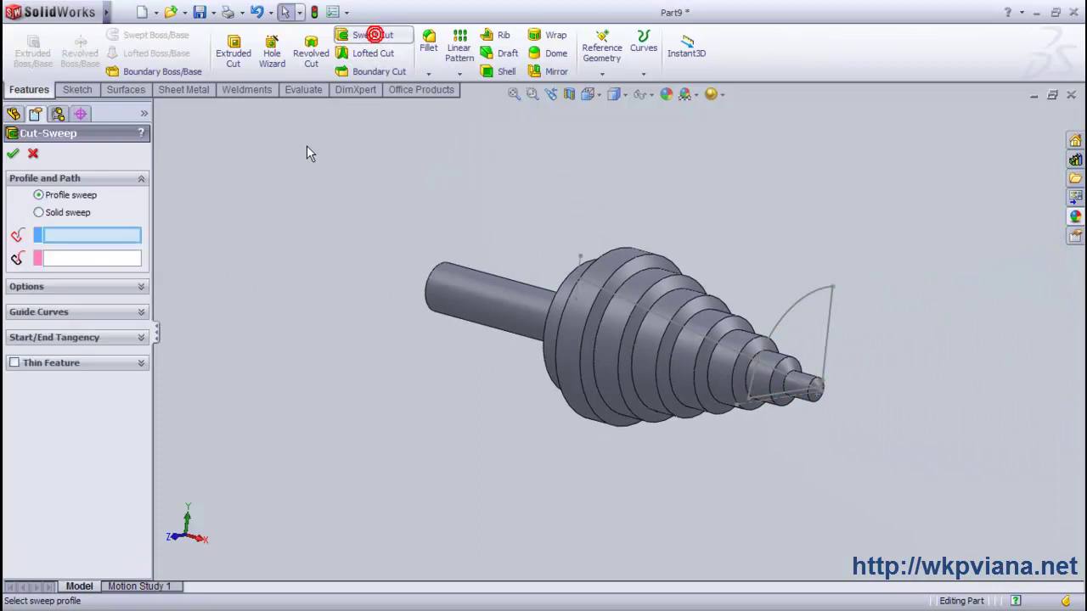
click(807, 293)
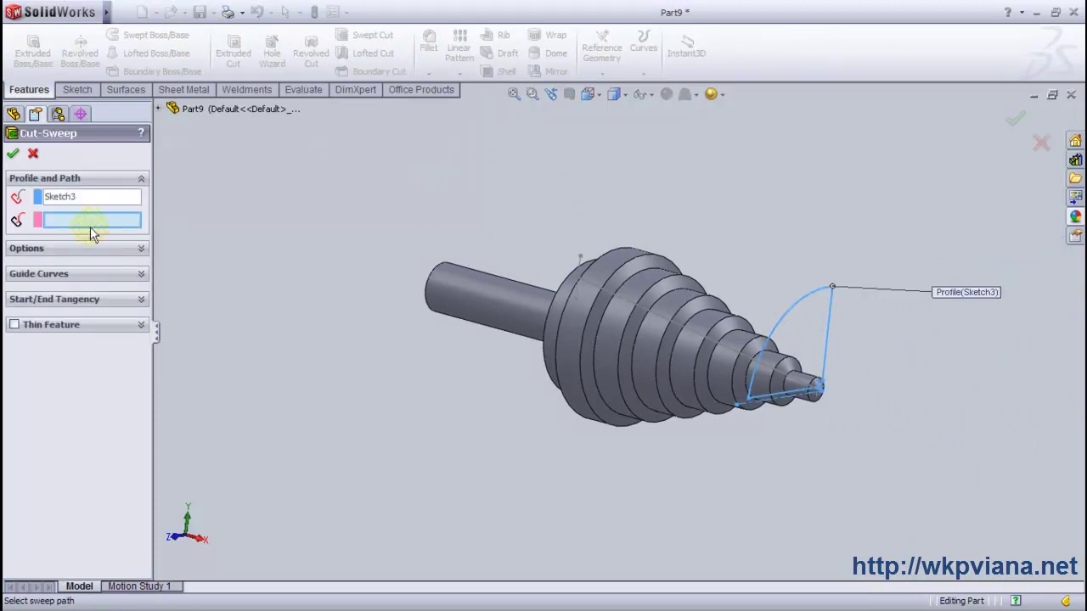
click(628, 308)
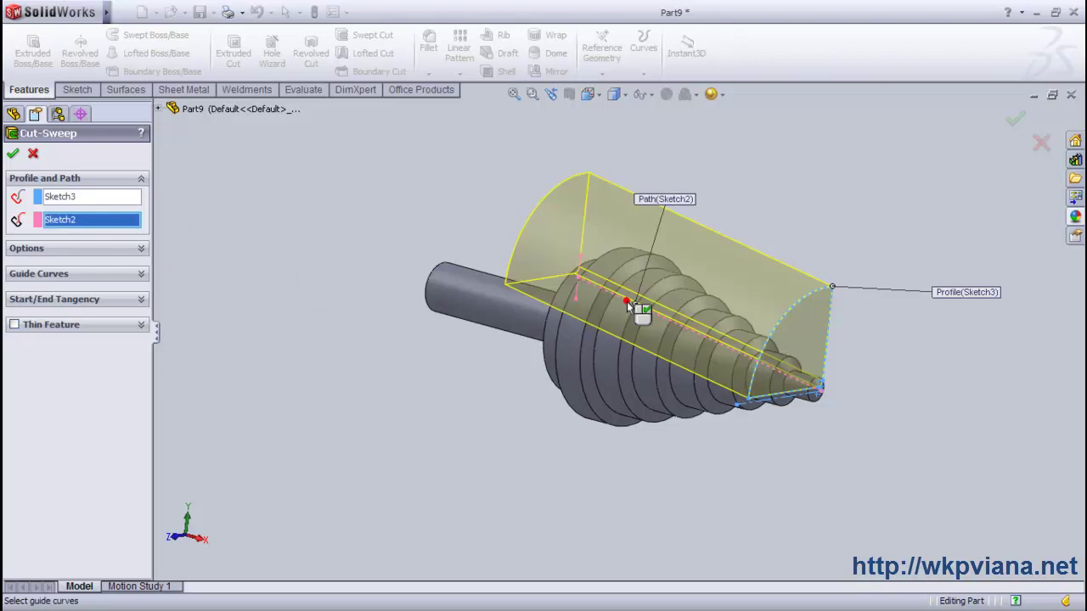
click(13, 154)
mouse_move(255, 182)
middle_down()
mouse_move(325, 197)
mouse_move(380, 168)
middle_up()
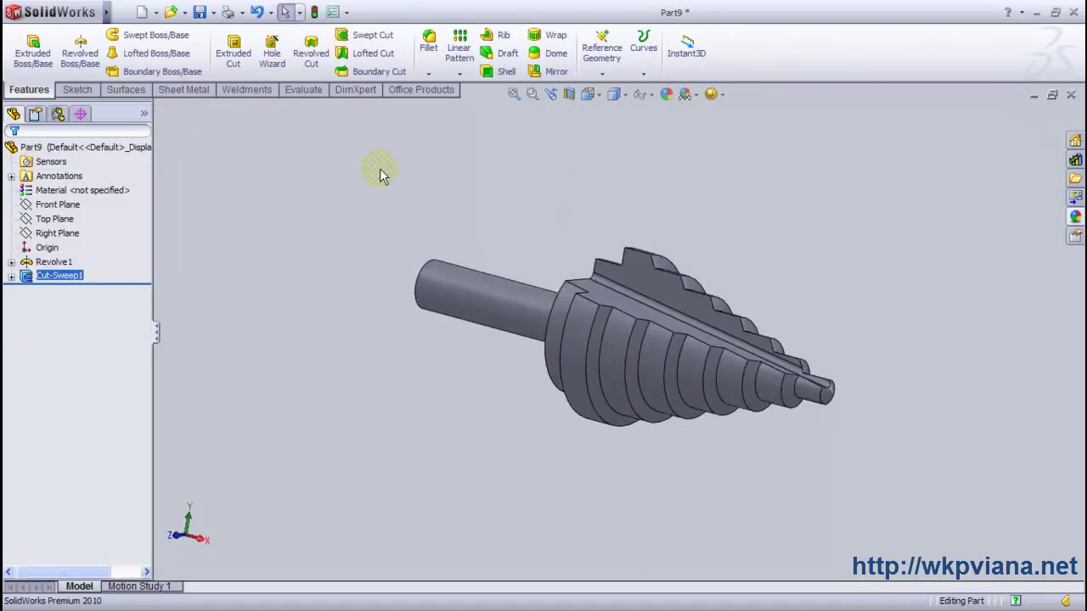
click(459, 74)
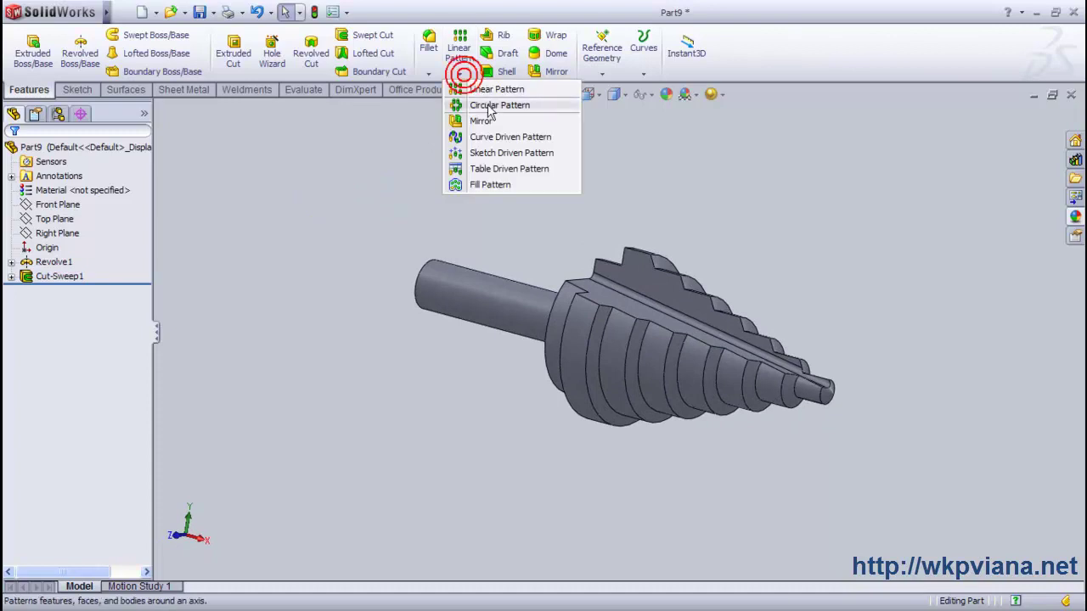
Circular-pattern Cut-Sweep1 about the shank face axis into 2 instances over 360°
click(493, 108)
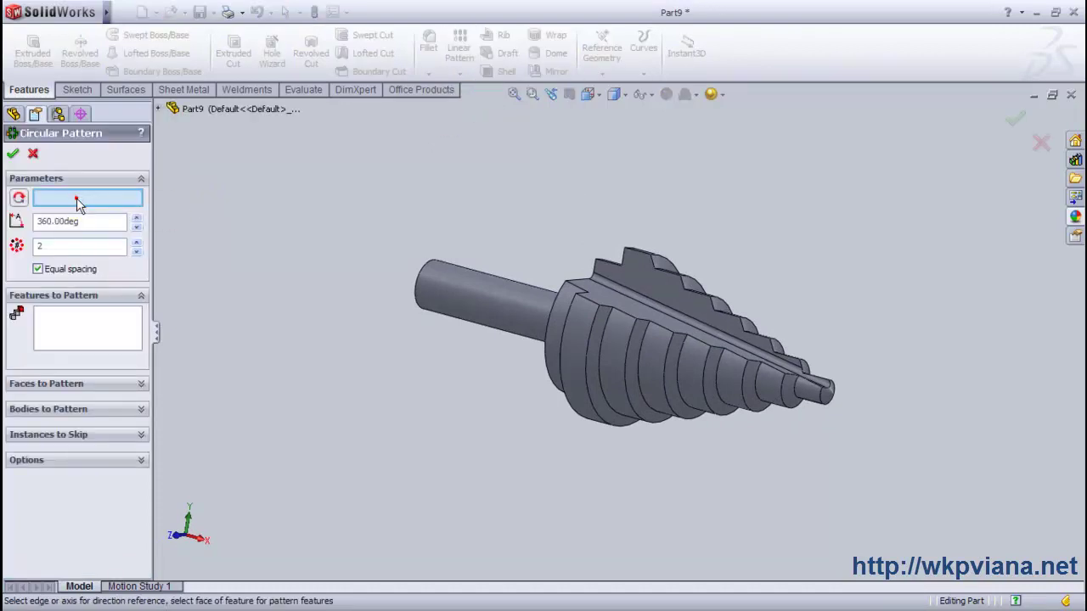
click(467, 288)
click(71, 327)
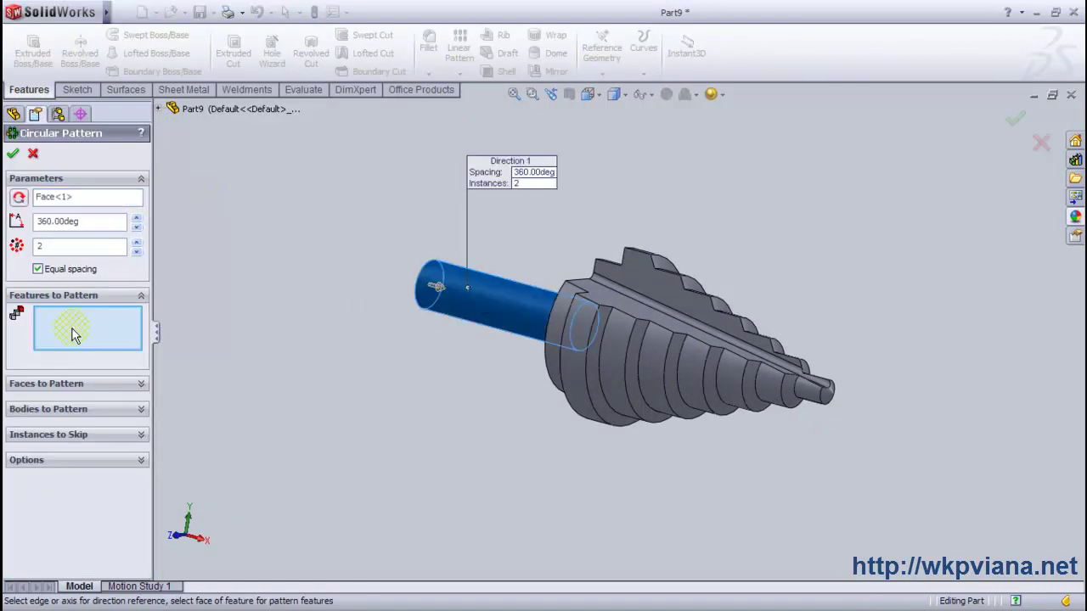
click(645, 303)
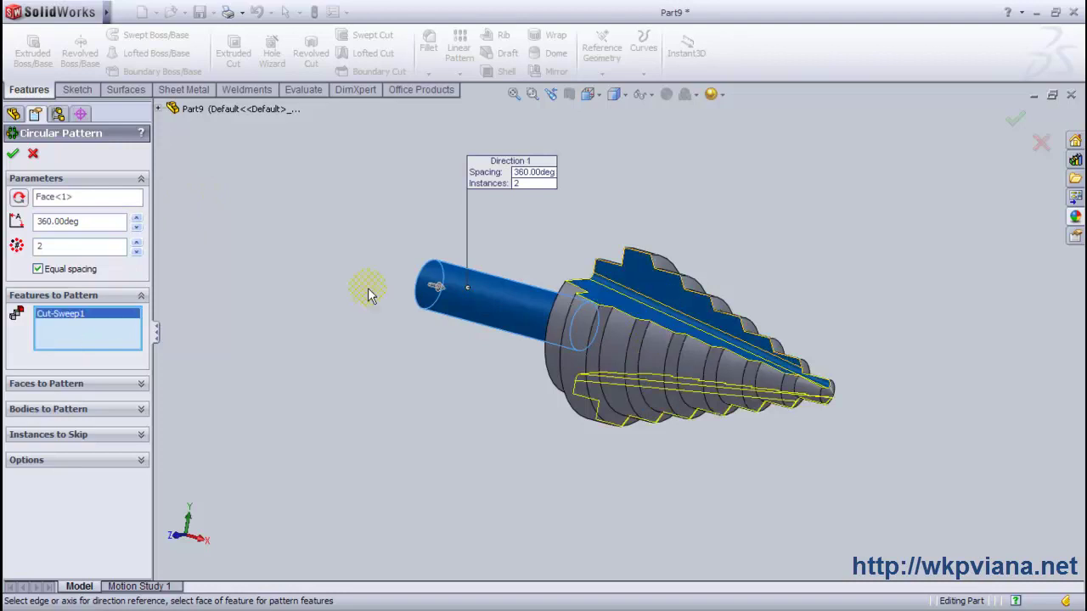
click(14, 155)
mouse_move(510, 237)
middle_down()
mouse_move(389, 201)
mouse_move(456, 245)
mouse_move(553, 279)
mouse_move(575, 260)
mouse_move(524, 245)
middle_up()
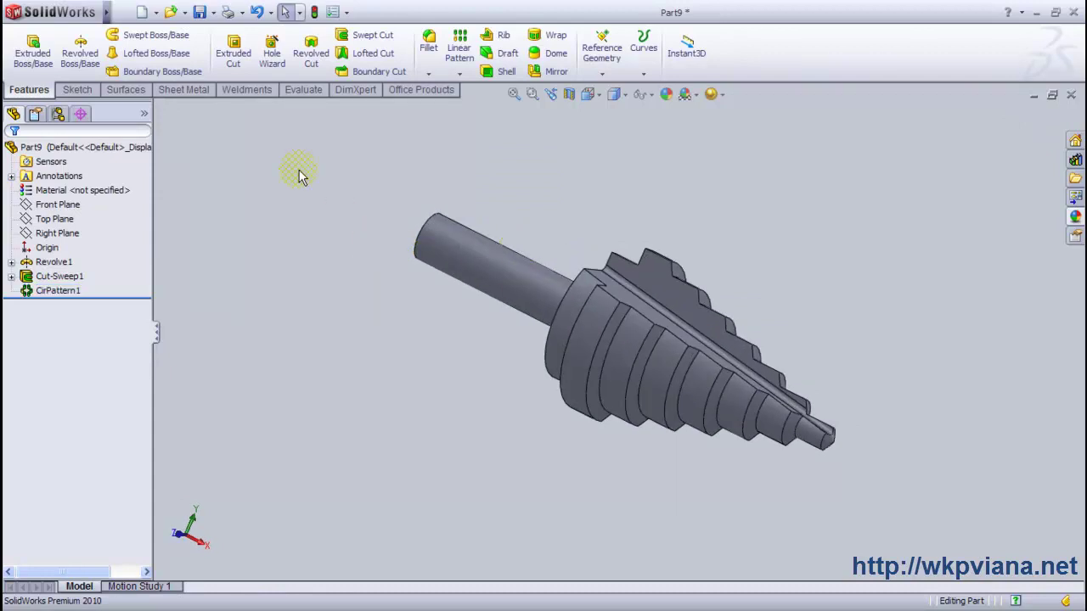
Apply a Flex twisting deformation of 180° to the patterned drill body
click(210, 12)
mouse_move(239, 66)
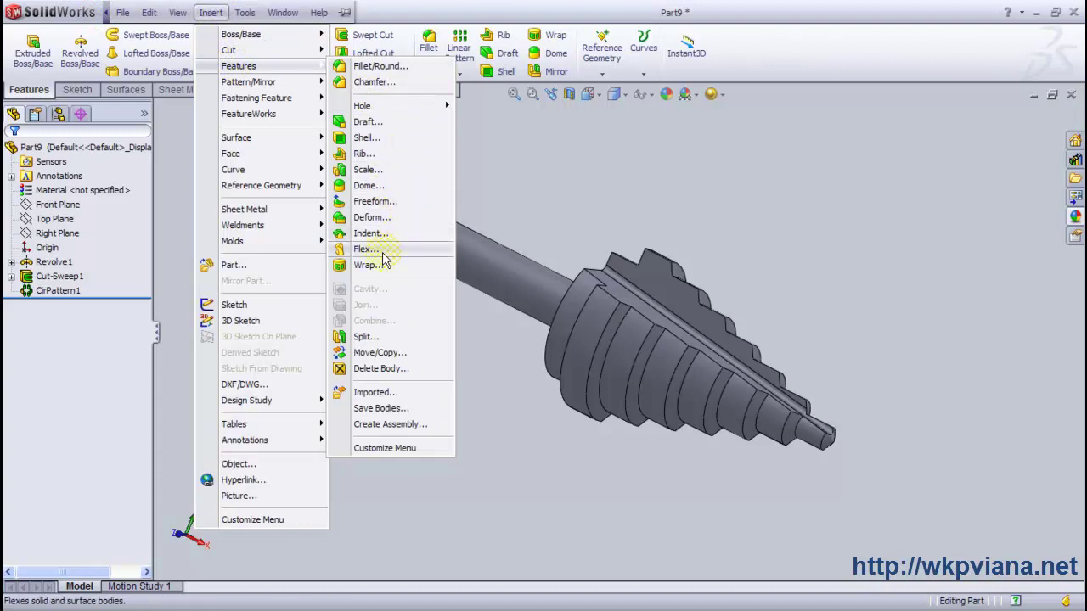
click(384, 250)
click(499, 297)
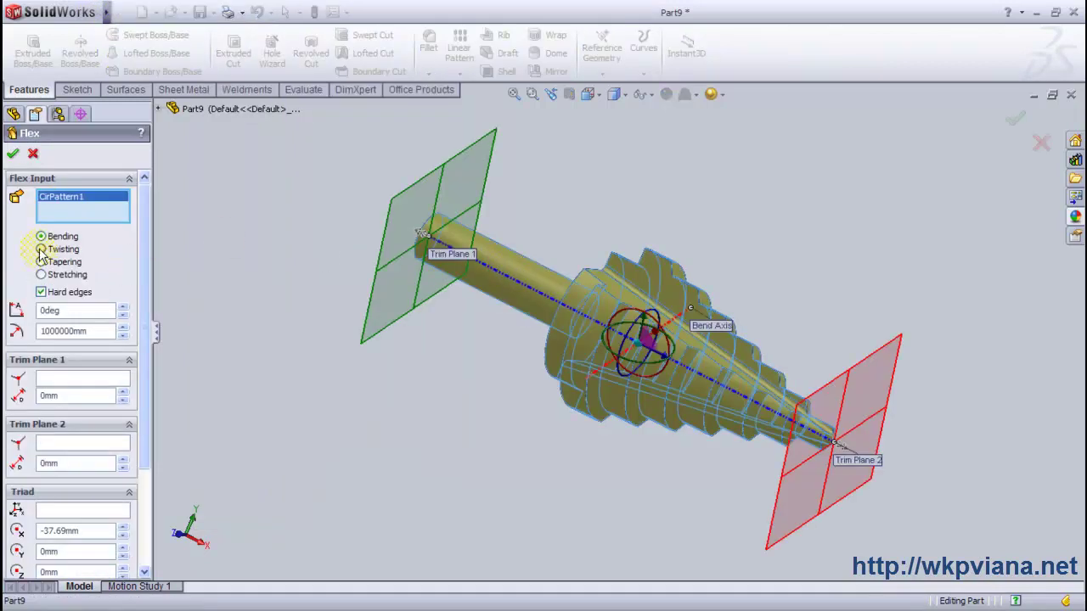
click(40, 250)
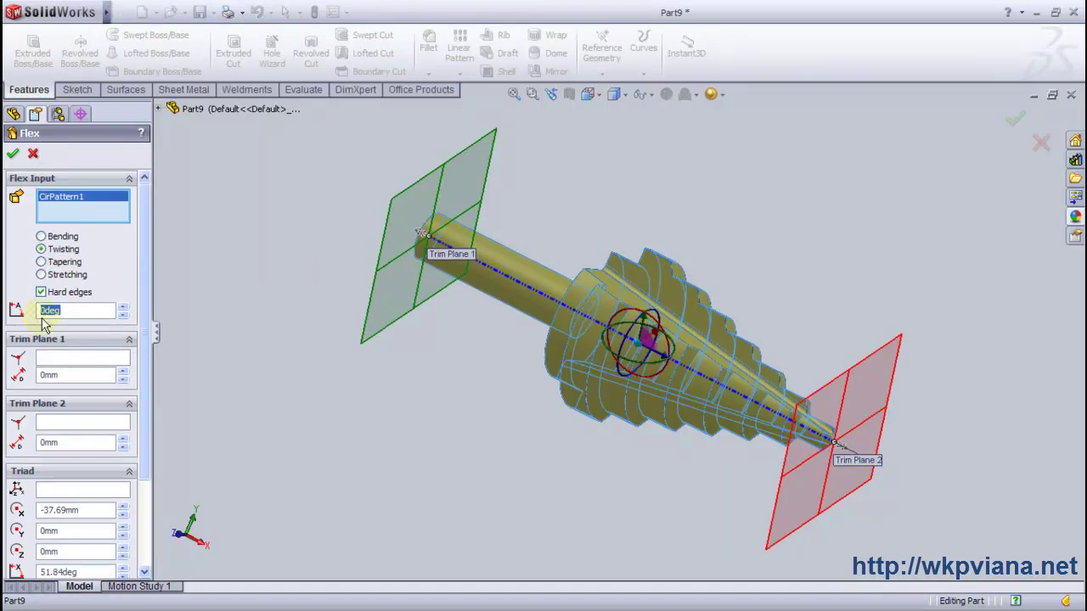
click(76, 310)
text(180)
key(Return)
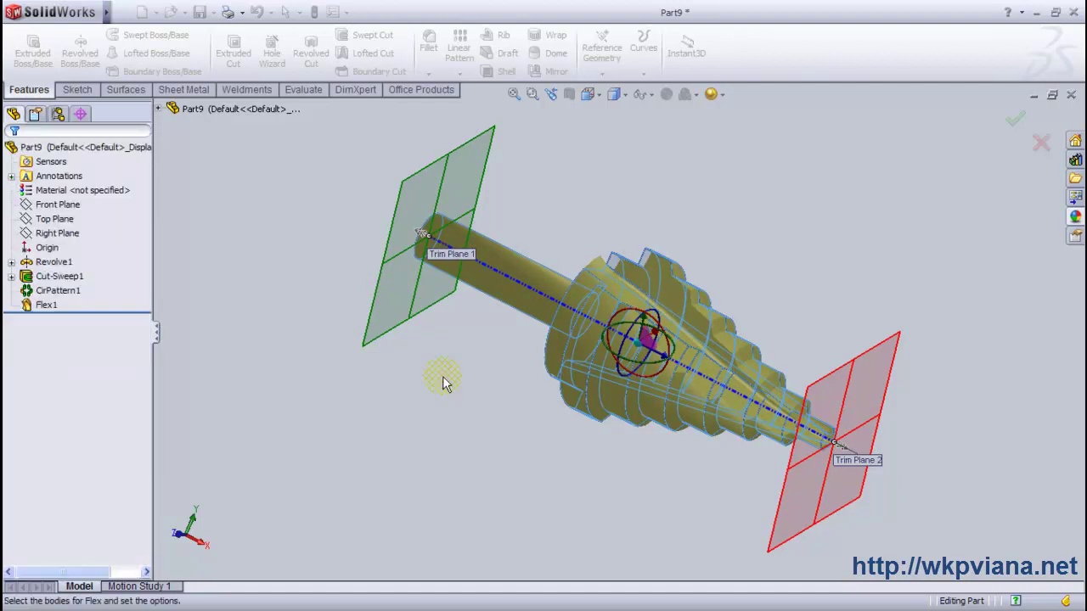
mouse_move(428, 348)
middle_down()
mouse_move(461, 332)
mouse_move(461, 414)
mouse_move(417, 405)
mouse_move(499, 406)
mouse_move(515, 427)
middle_up()
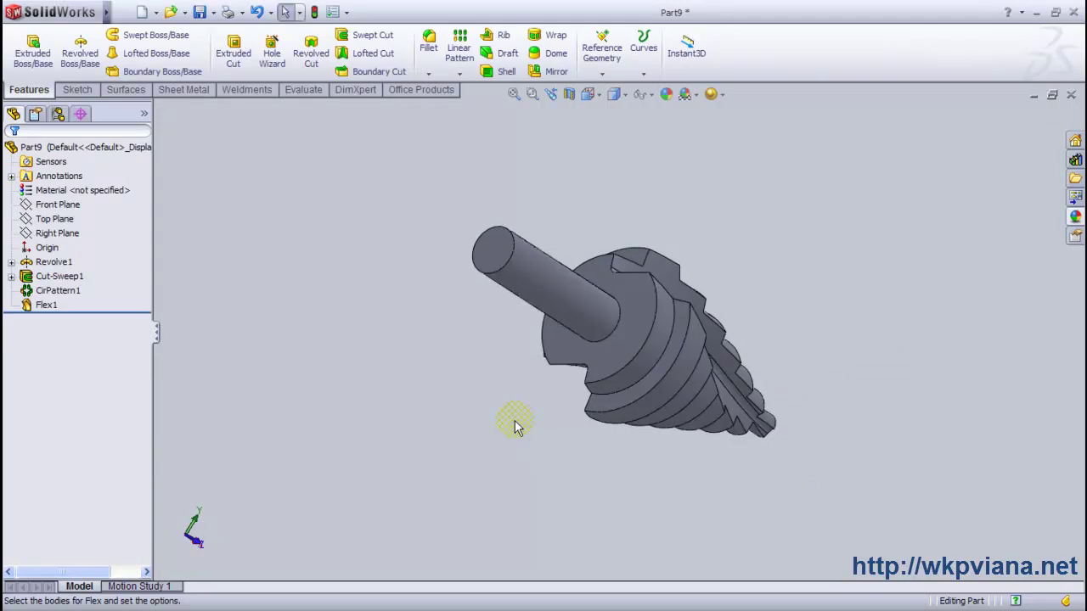
Sketch a hexagon centred on the shank's end face, viewed normal to it
click(499, 249)
click(560, 200)
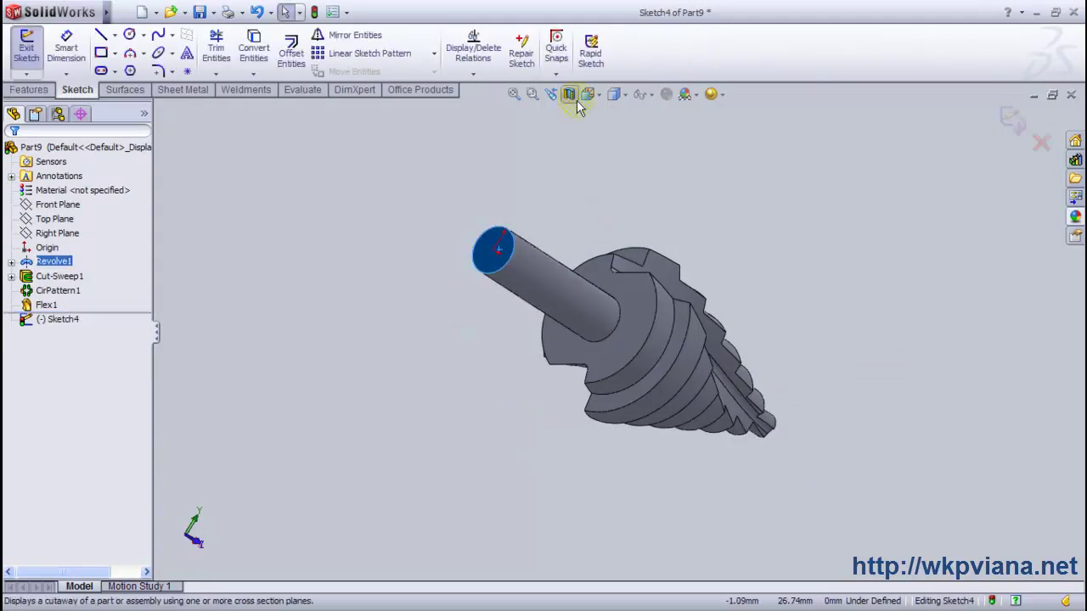
click(588, 94)
click(668, 155)
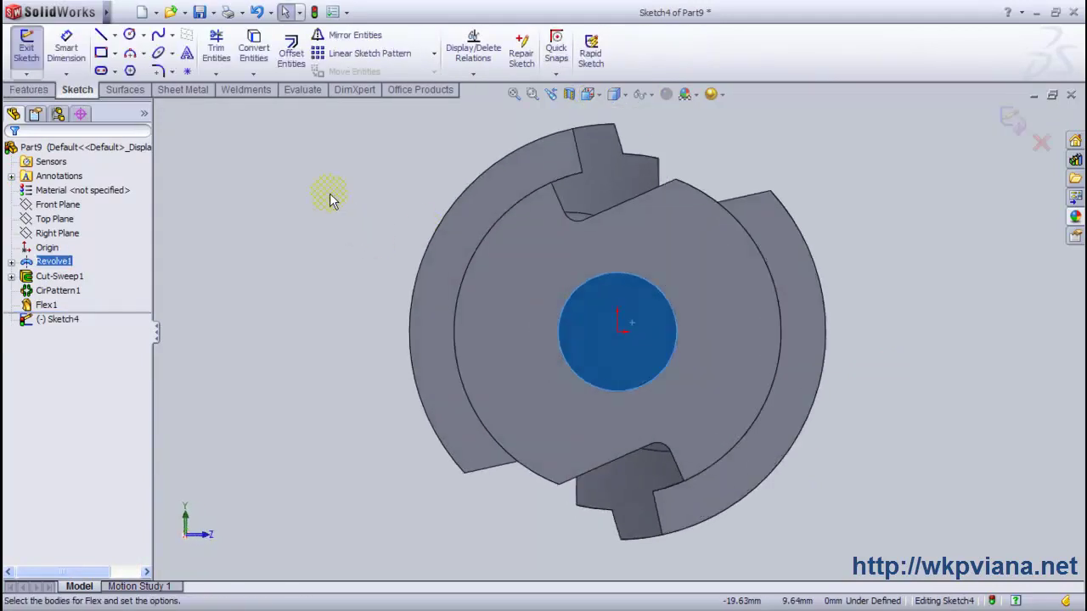
click(130, 71)
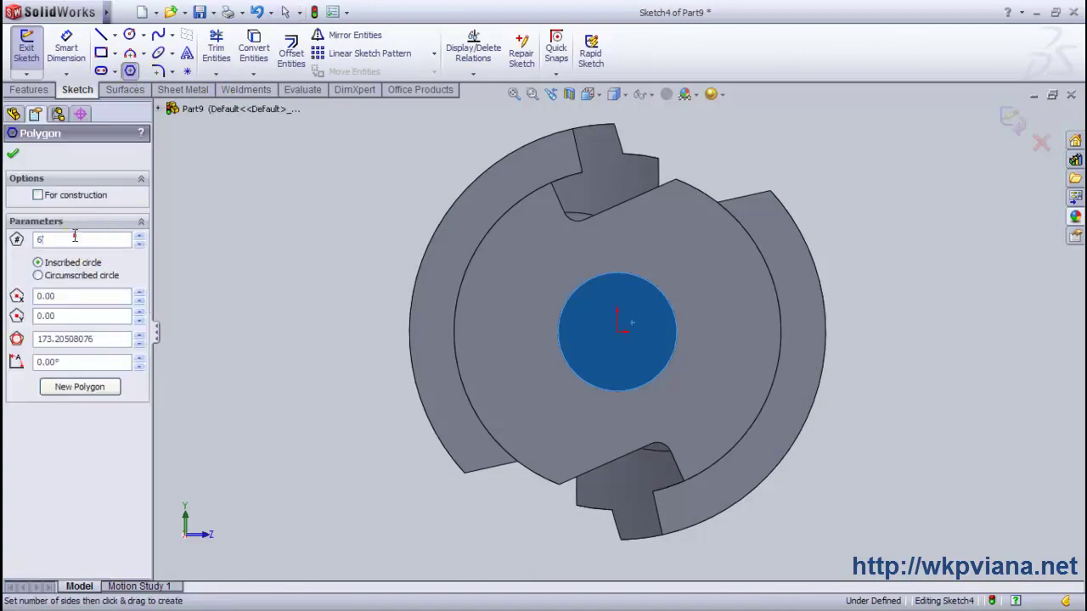
drag(617, 331, 621, 276)
right_click(885, 192)
click(917, 206)
Extrude-cut 15 mm outside the hexagon, with flip side to cut, forming the hex shank
mouse_move(340, 262)
middle_down()
mouse_move(377, 255)
mouse_move(408, 274)
mouse_move(388, 250)
middle_up()
key(f)
click(38, 90)
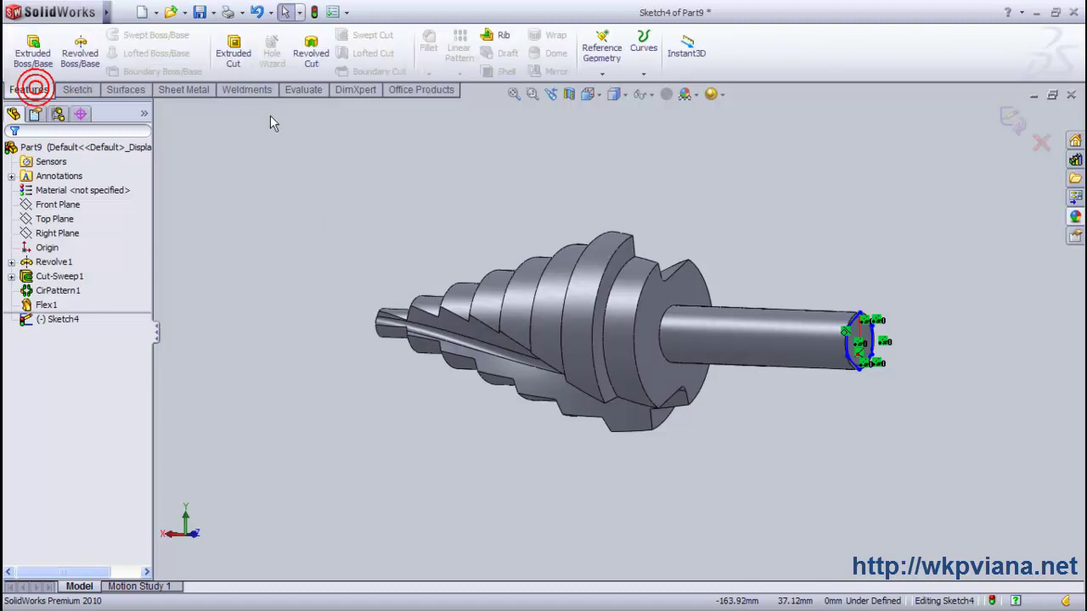
click(234, 51)
text(15)
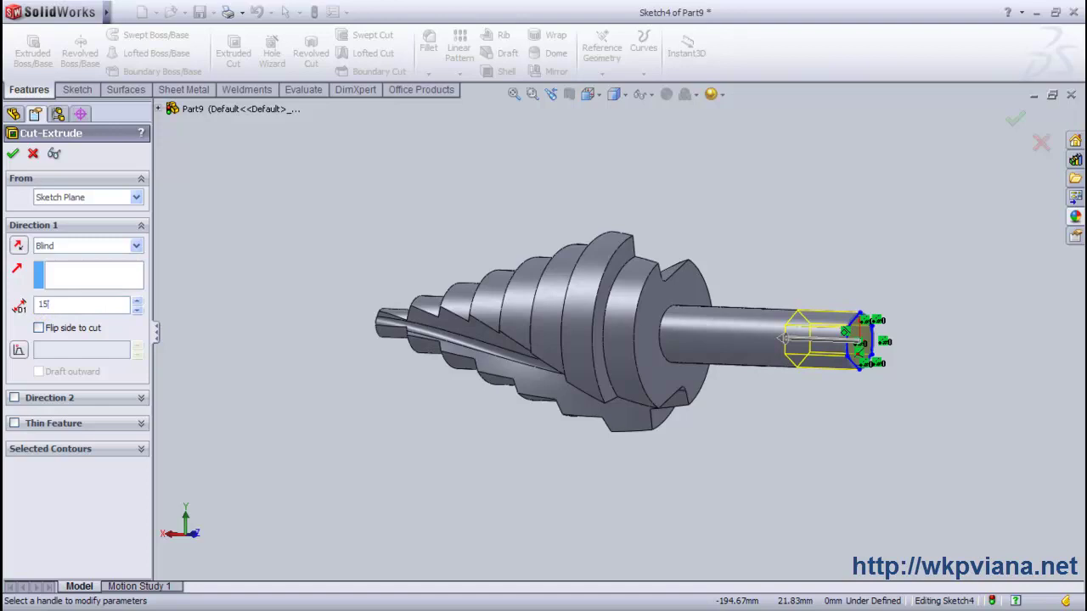
key(Return)
click(45, 330)
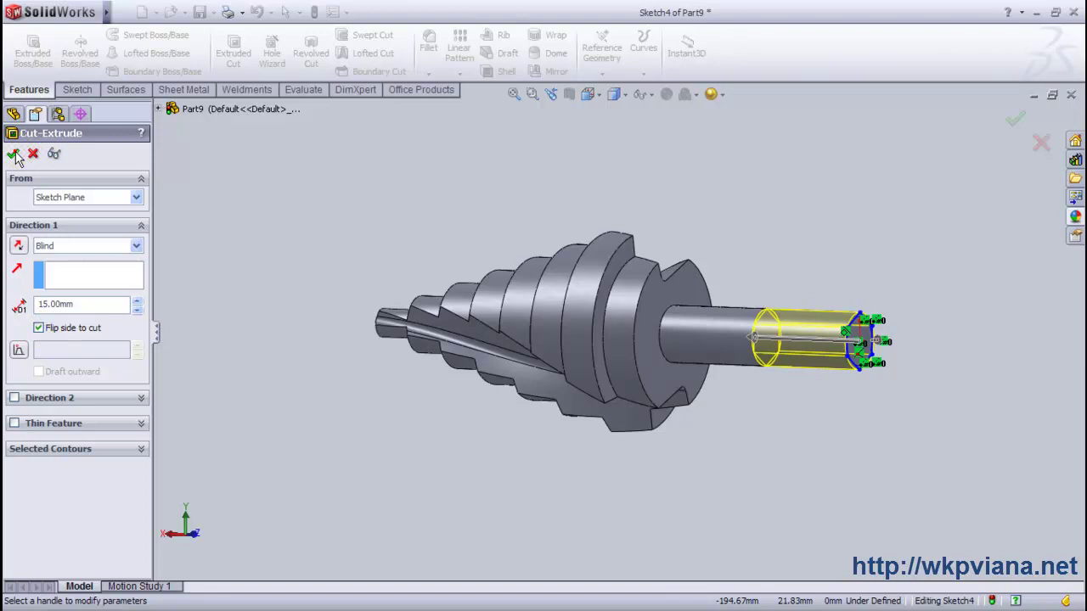
click(13, 155)
mouse_move(367, 234)
middle_down()
mouse_move(319, 237)
mouse_move(384, 236)
middle_up()
Fillet three hex shank edges with a 0.5 mm radius as Fillet1
click(429, 48)
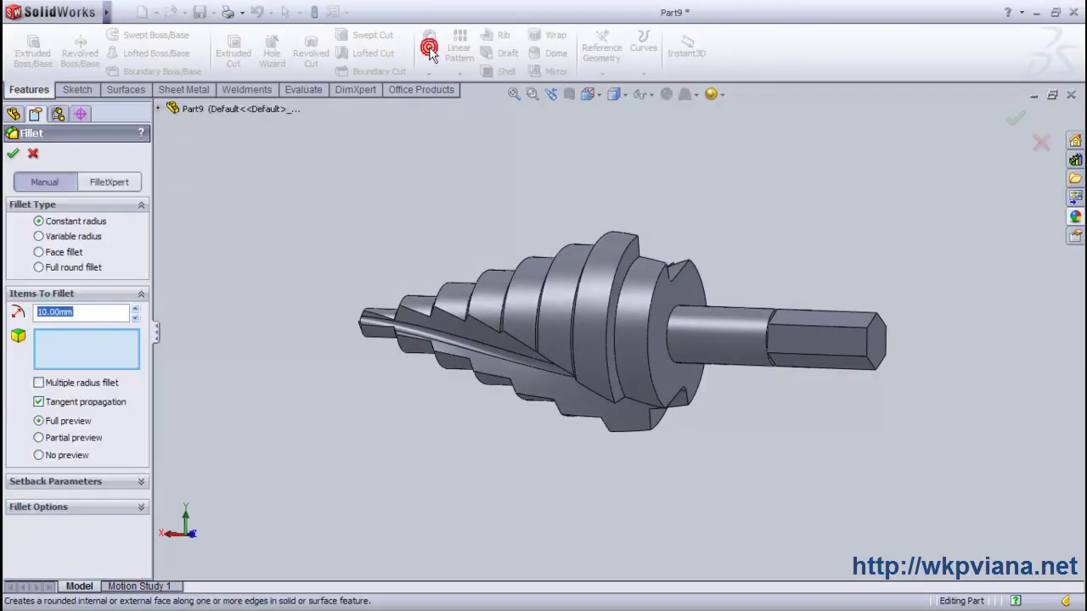
double_click(100, 311)
text(0)
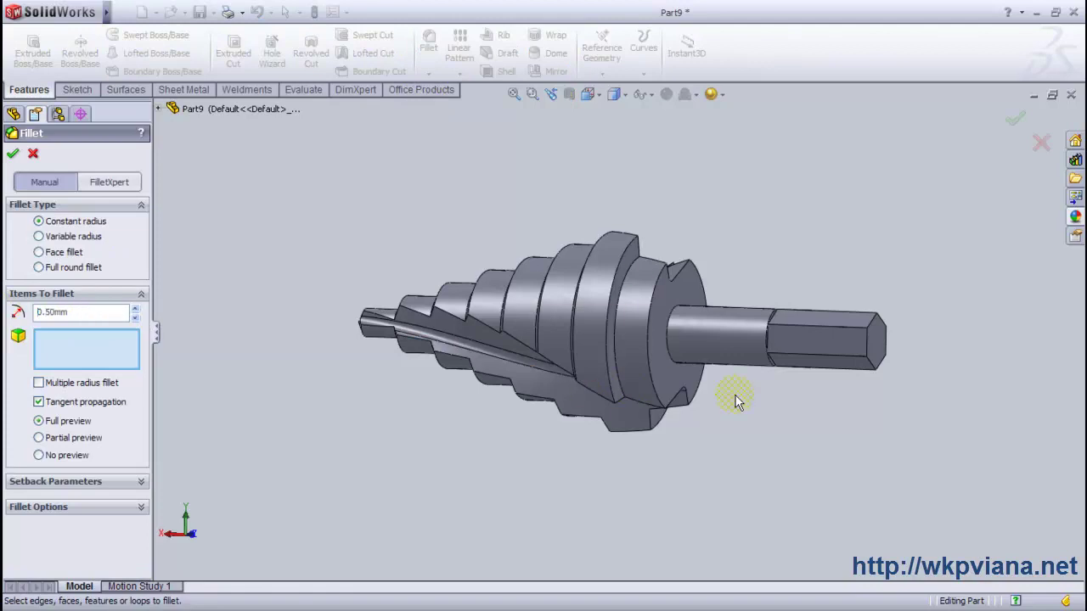
scroll(705, 365, down, 5)
middle_drag(725, 380, 707, 348)
click(709, 238)
mouse_move(709, 242)
middle_down()
mouse_move(762, 365)
mouse_move(466, 151)
middle_up()
click(465, 151)
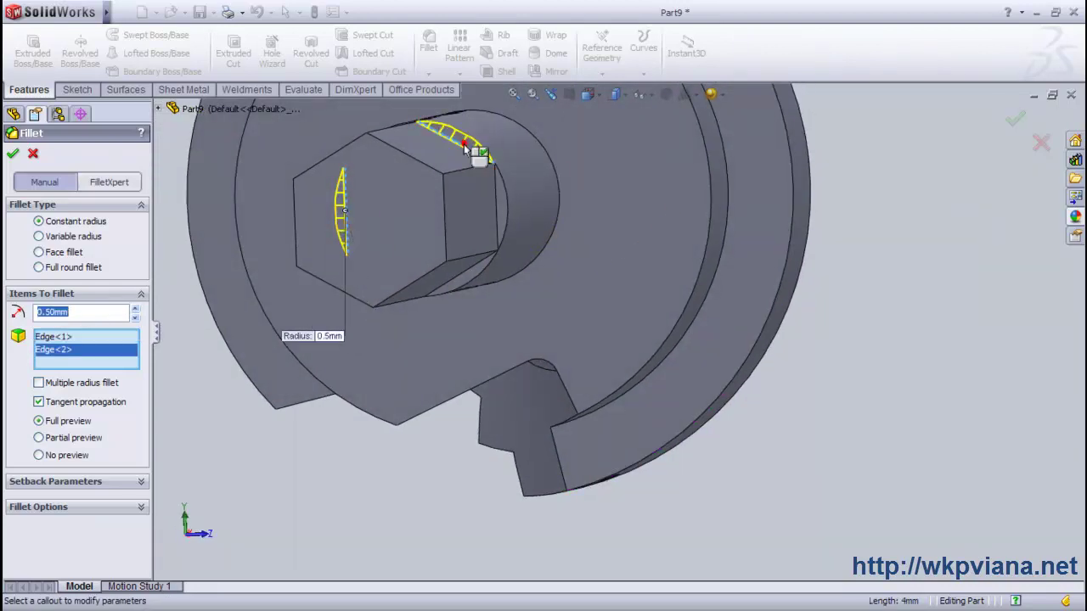
click(455, 271)
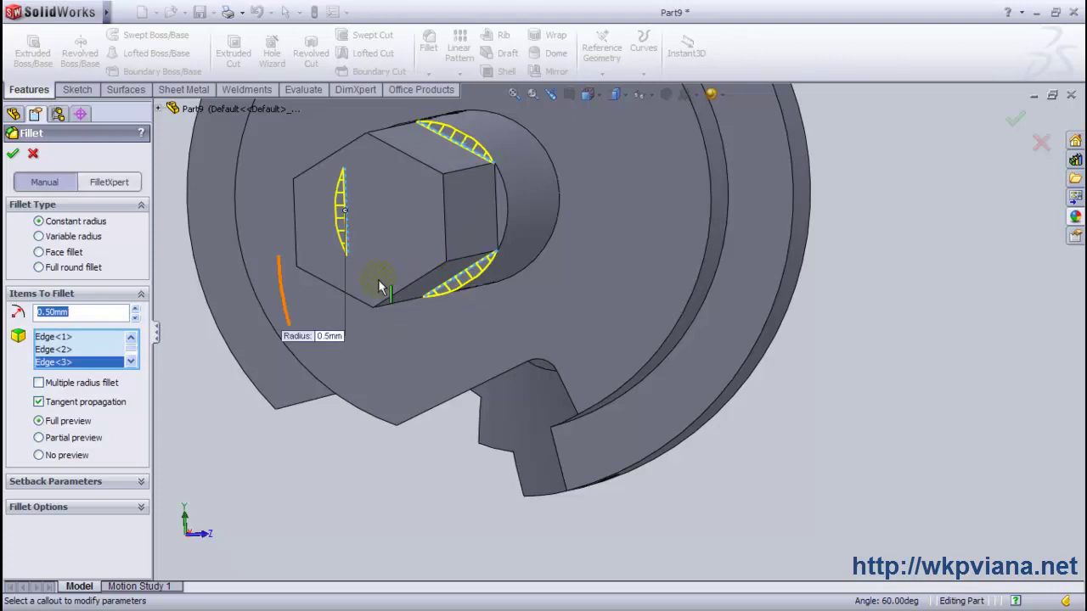
click(12, 156)
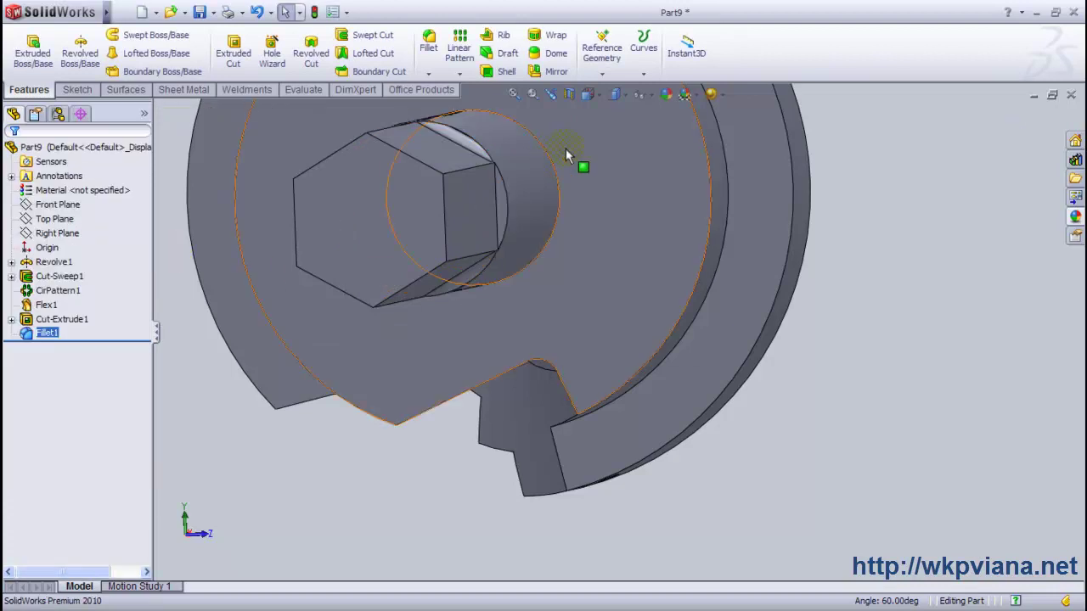
Add Fillet2 at 0.5 mm on three hex end edges, then fit the drill in view
click(429, 44)
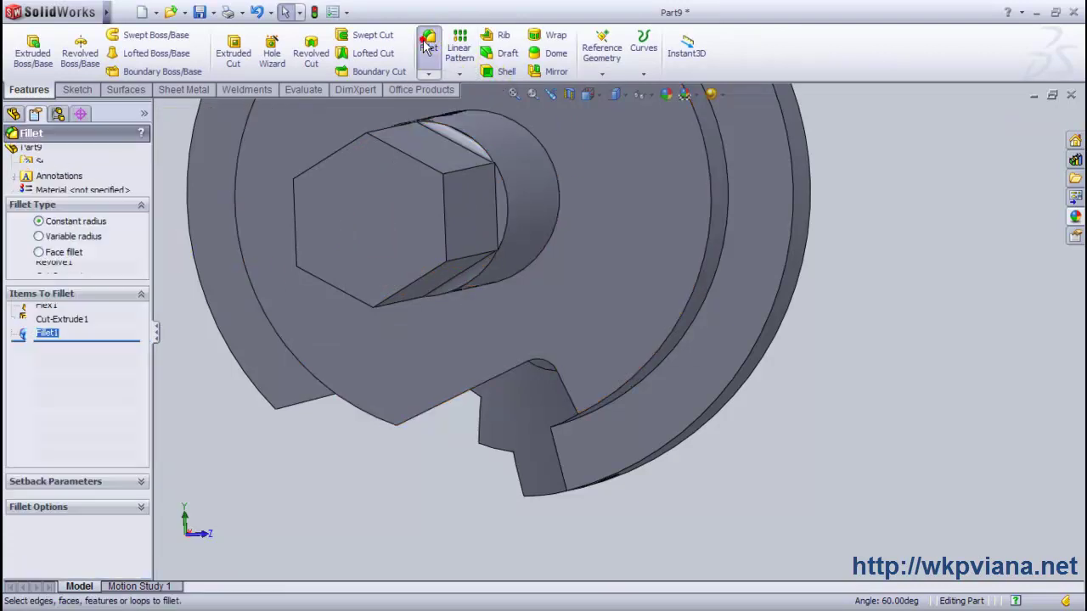
click(496, 213)
mouse_move(461, 213)
middle_down()
mouse_move(468, 201)
mouse_move(385, 161)
middle_up()
click(331, 144)
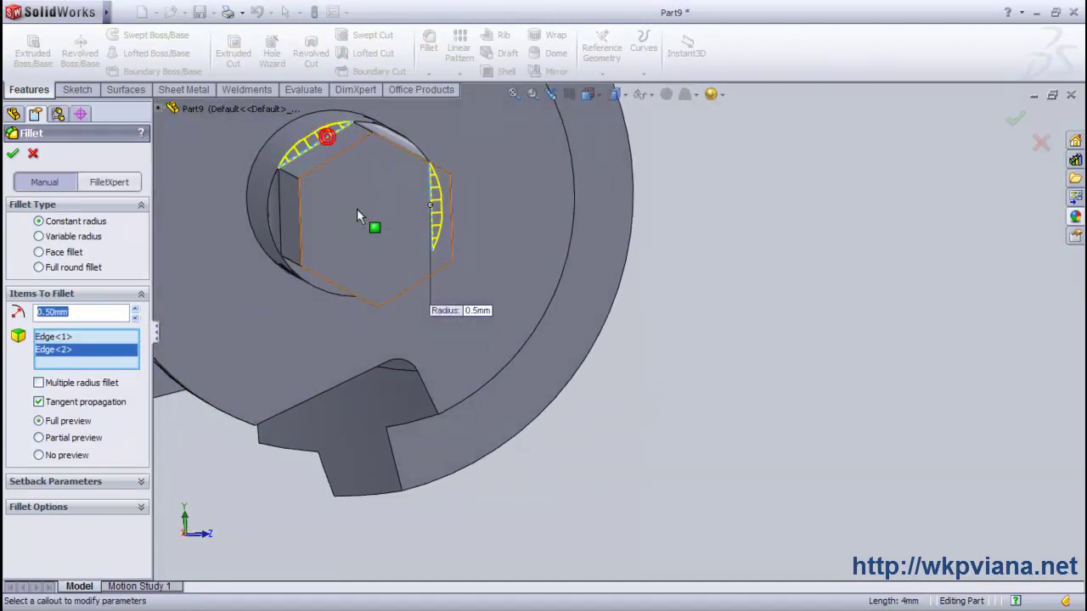
middle_drag(352, 194, 338, 172)
click(337, 173)
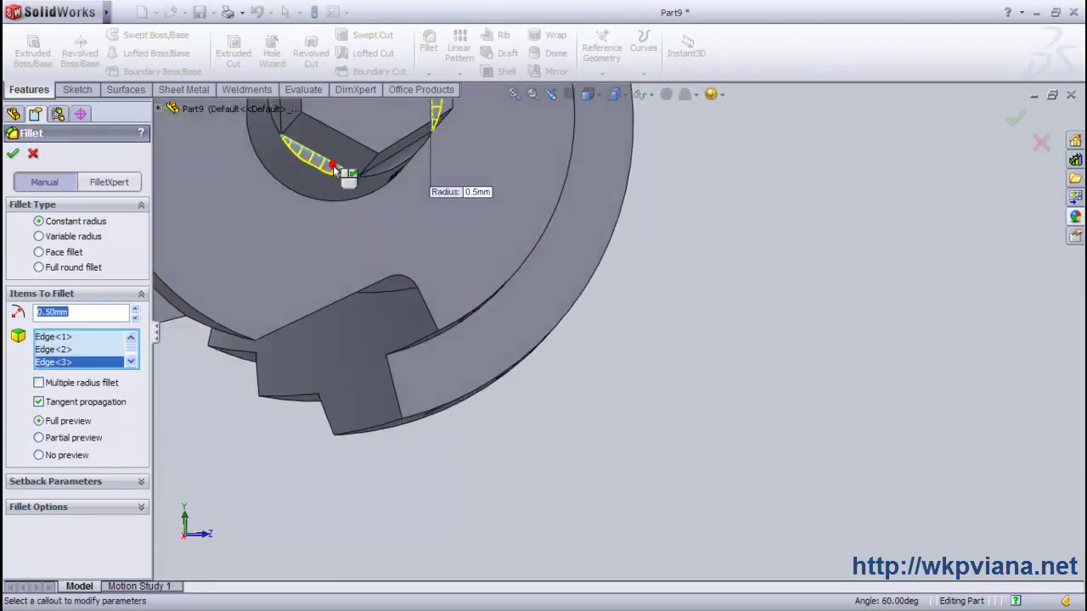
click(13, 156)
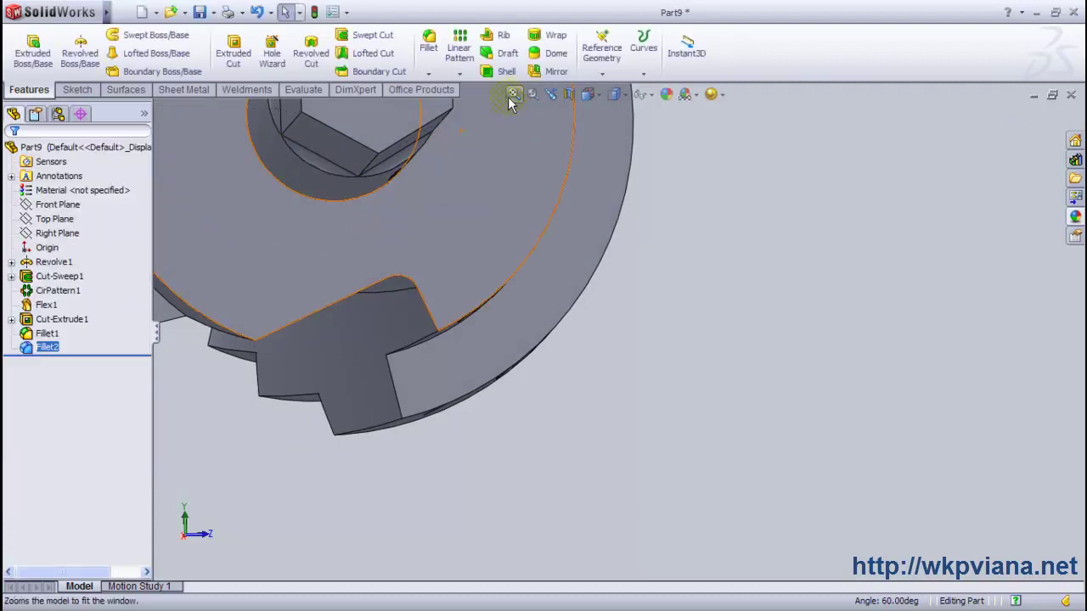
click(513, 94)
mouse_move(497, 235)
middle_down()
mouse_move(338, 245)
mouse_move(377, 243)
middle_up()
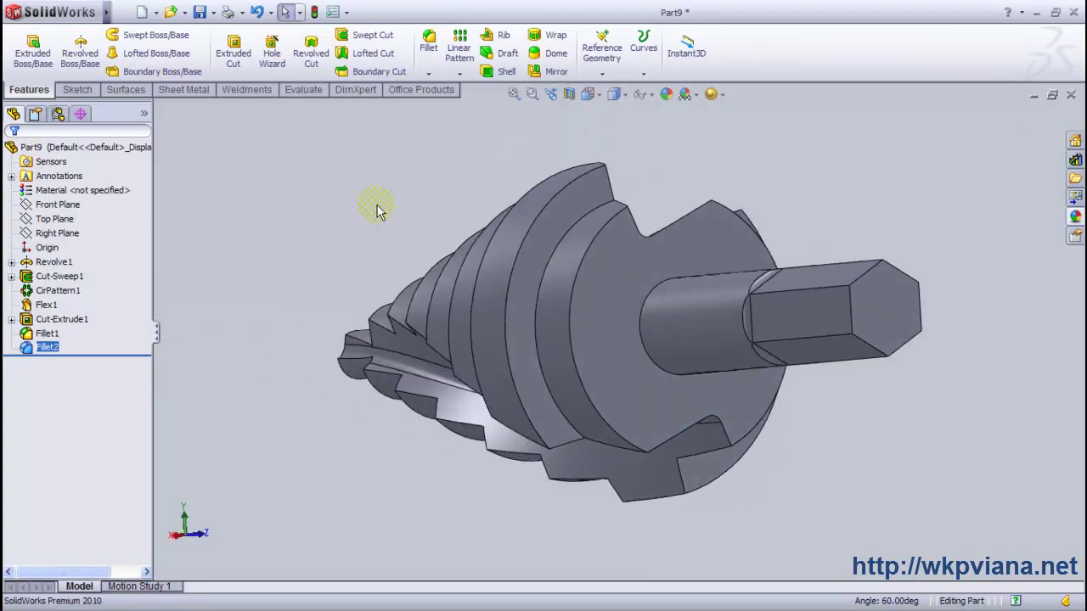
Start a 0.5 mm fillet on three step arc edges, the shaft-to-body edge and hex end face
click(429, 43)
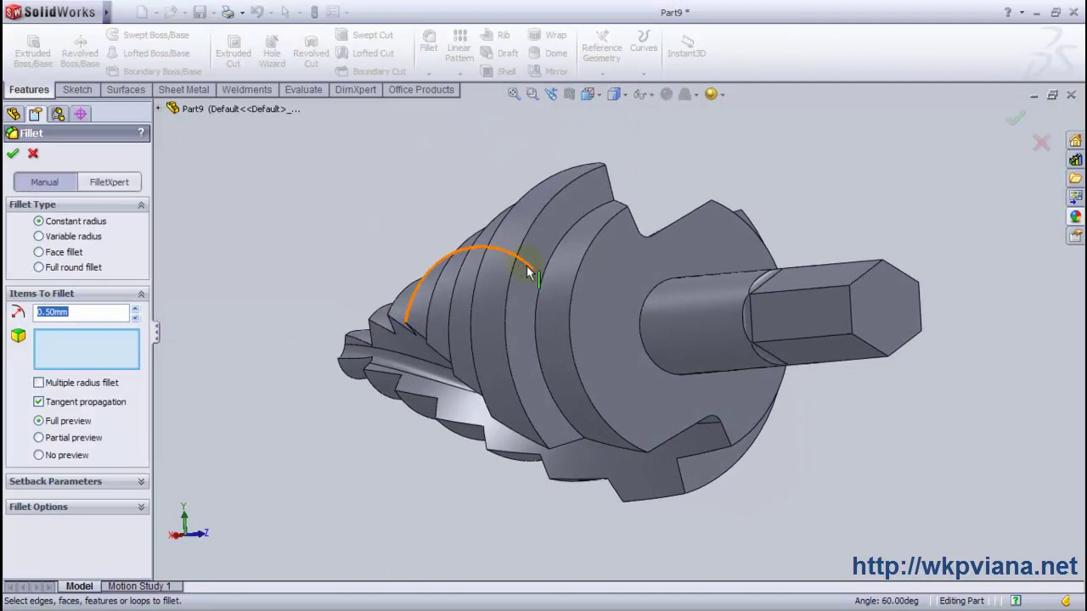
click(518, 266)
click(548, 284)
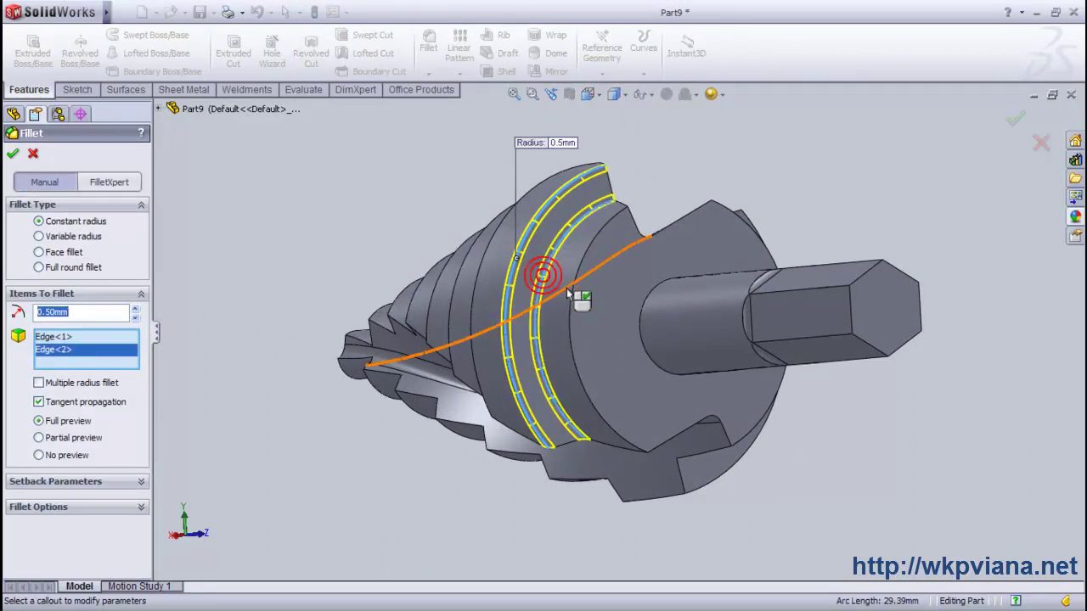
click(573, 295)
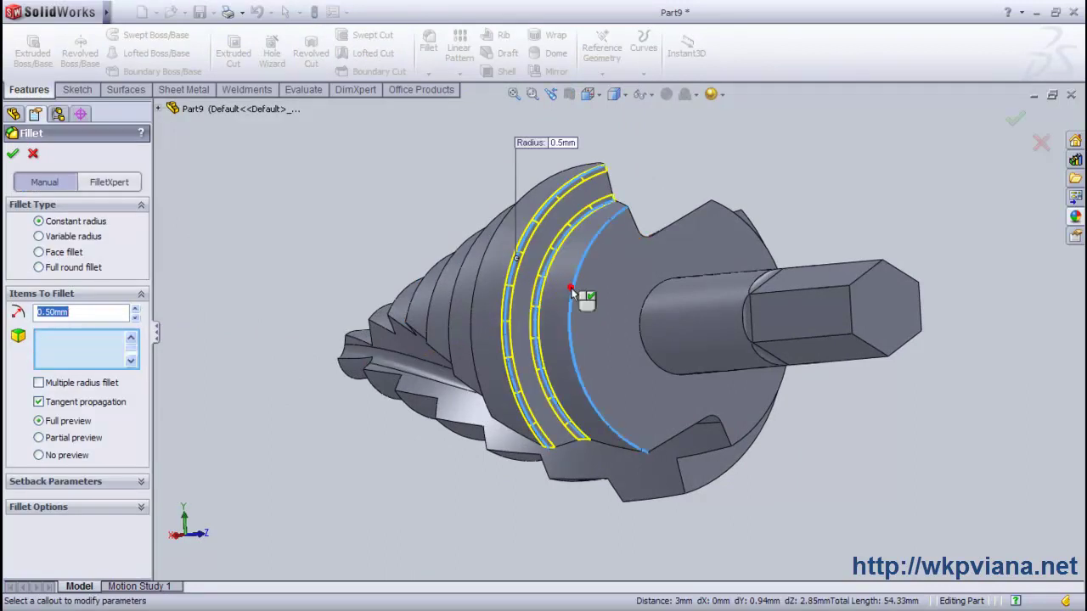
click(643, 341)
click(873, 305)
Add three more step arc edges on the far side and apply Fillet3
middle_drag(896, 410, 667, 359)
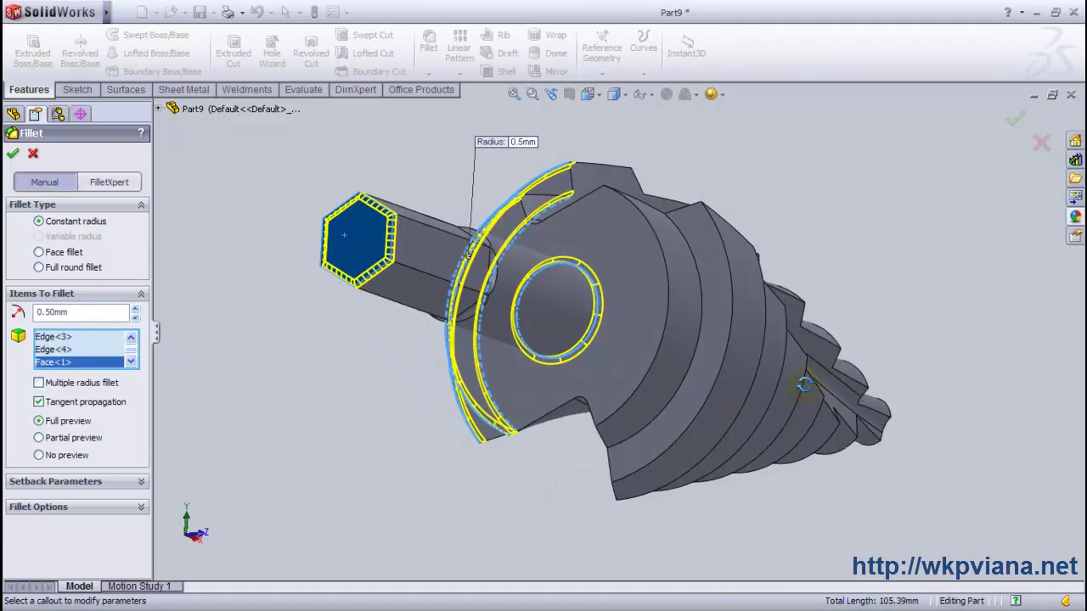
click(661, 348)
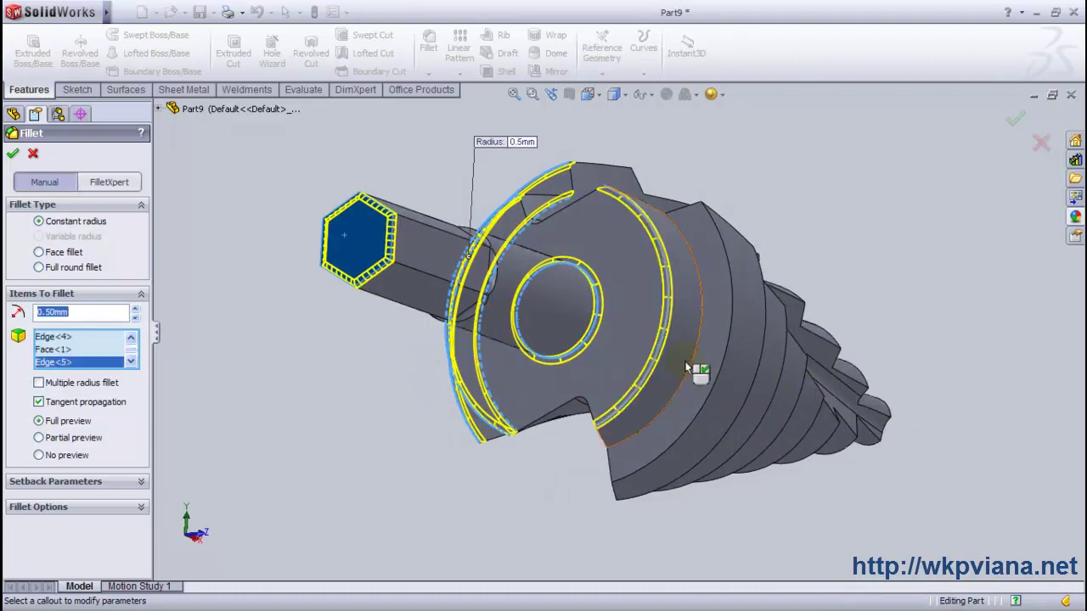
click(691, 365)
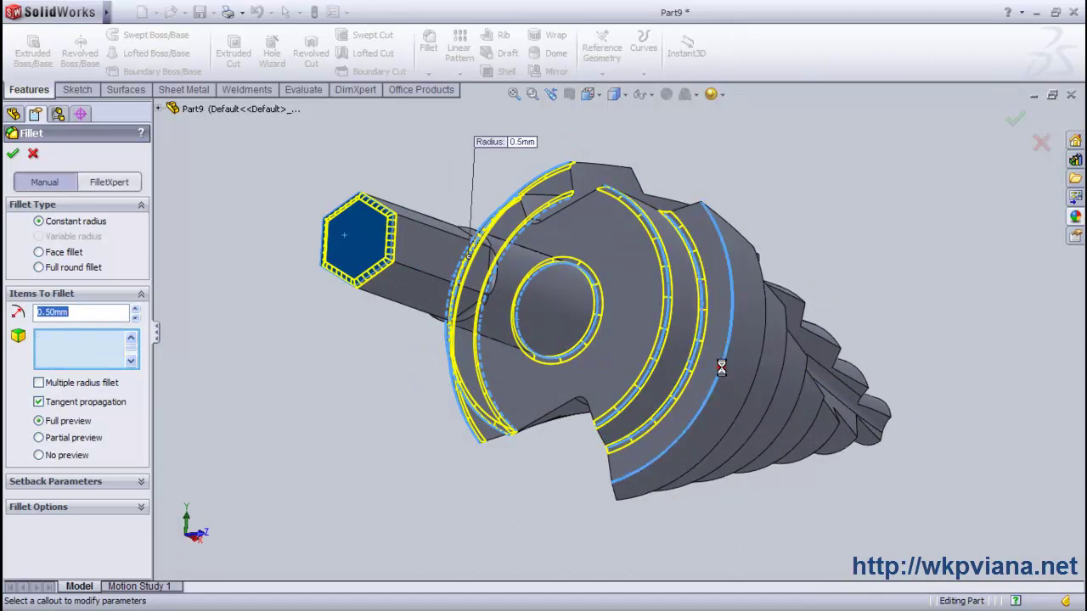
click(724, 373)
click(13, 154)
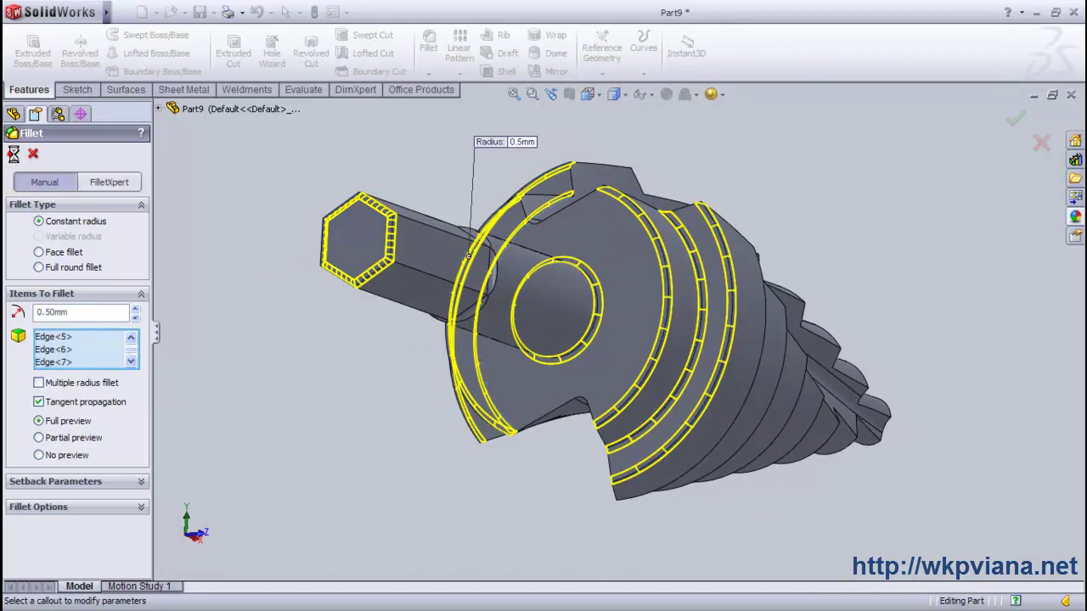
click(513, 93)
middle_drag(508, 224, 445, 192)
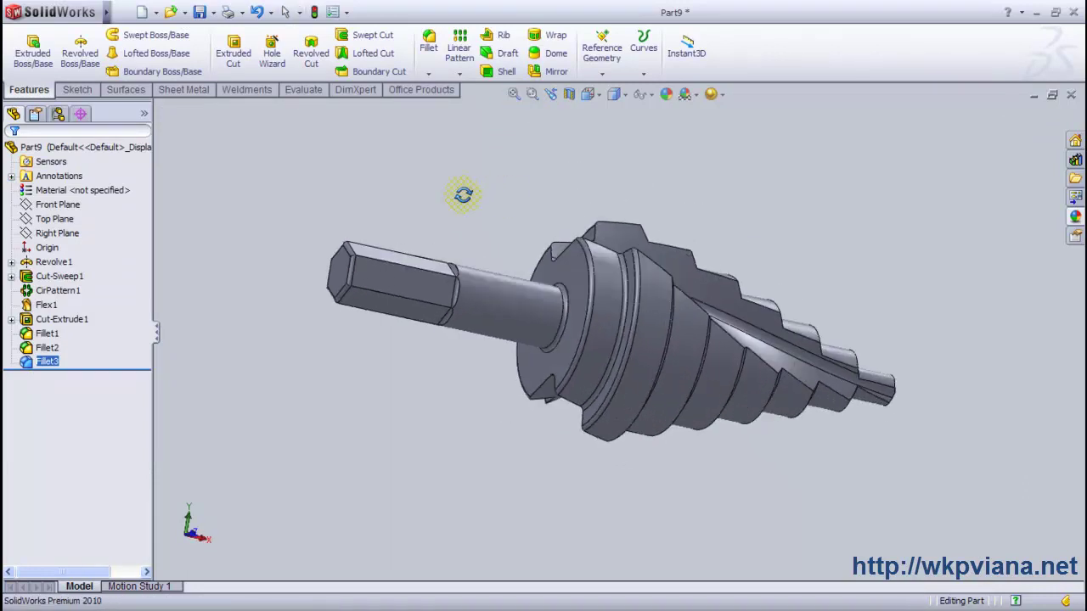
Switch to trimetric view and apply polished steel to the whole part
click(588, 94)
click(643, 119)
click(569, 188)
click(1075, 216)
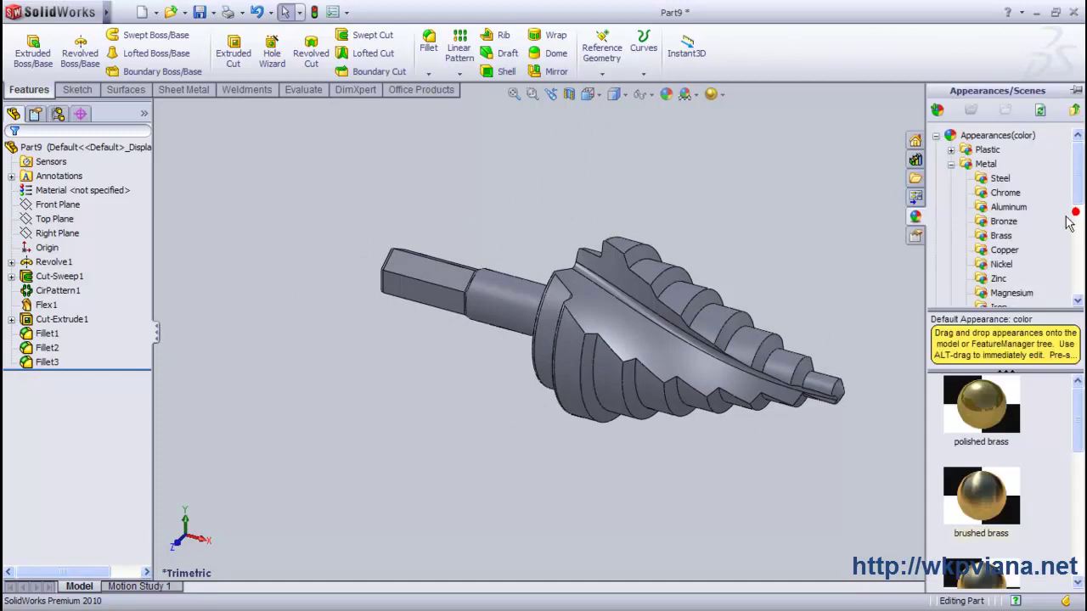
click(999, 180)
drag(981, 406, 661, 355)
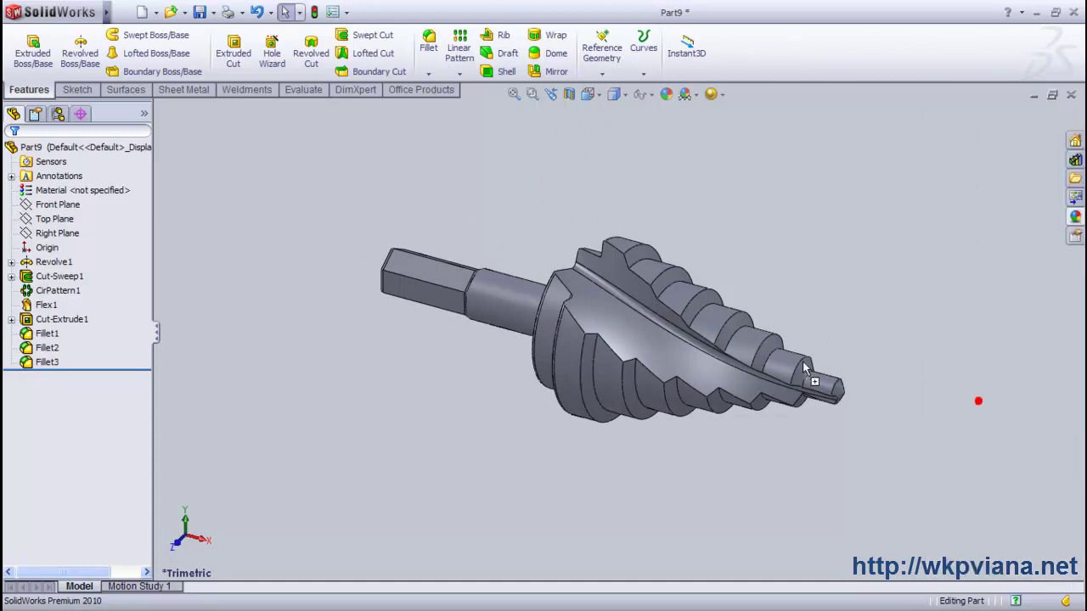
click(661, 349)
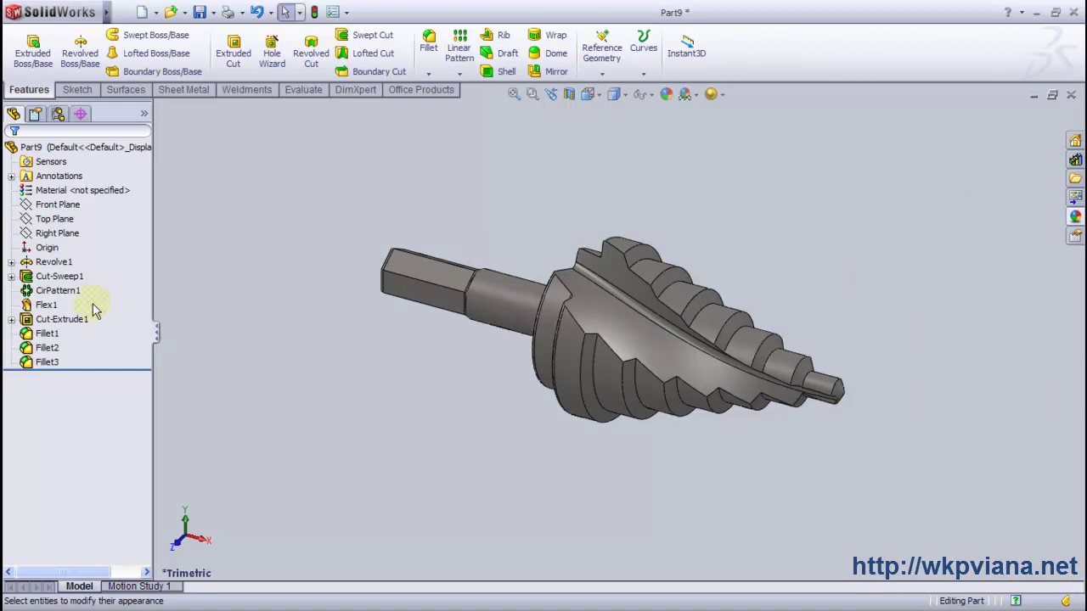
Give Cut-Sweep1 and CirPattern1 a brushed brass appearance
click(53, 278)
ctrl+click(51, 291)
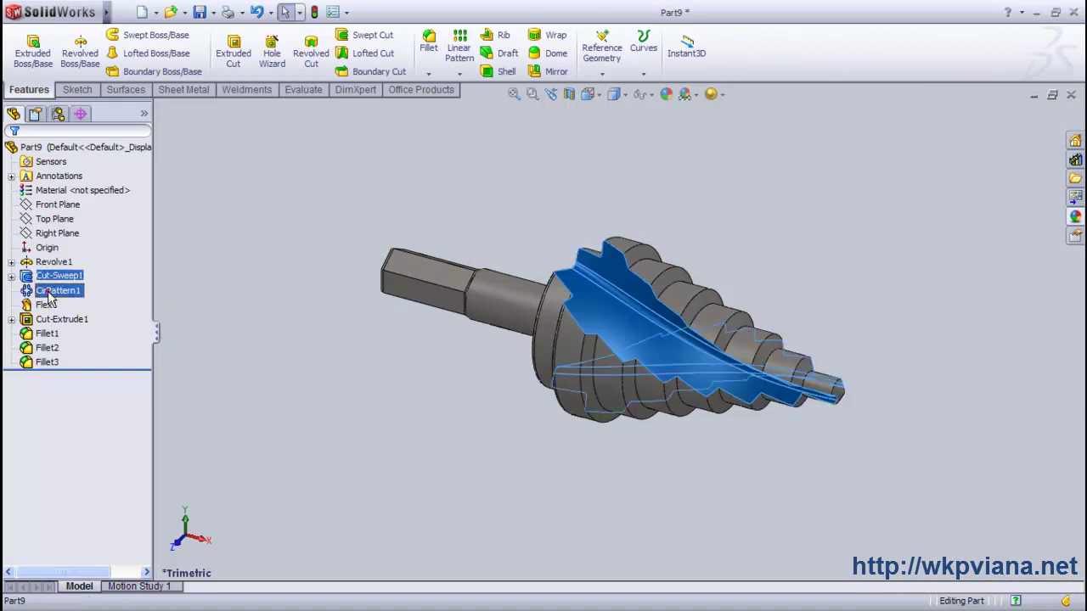
click(1077, 216)
click(1002, 222)
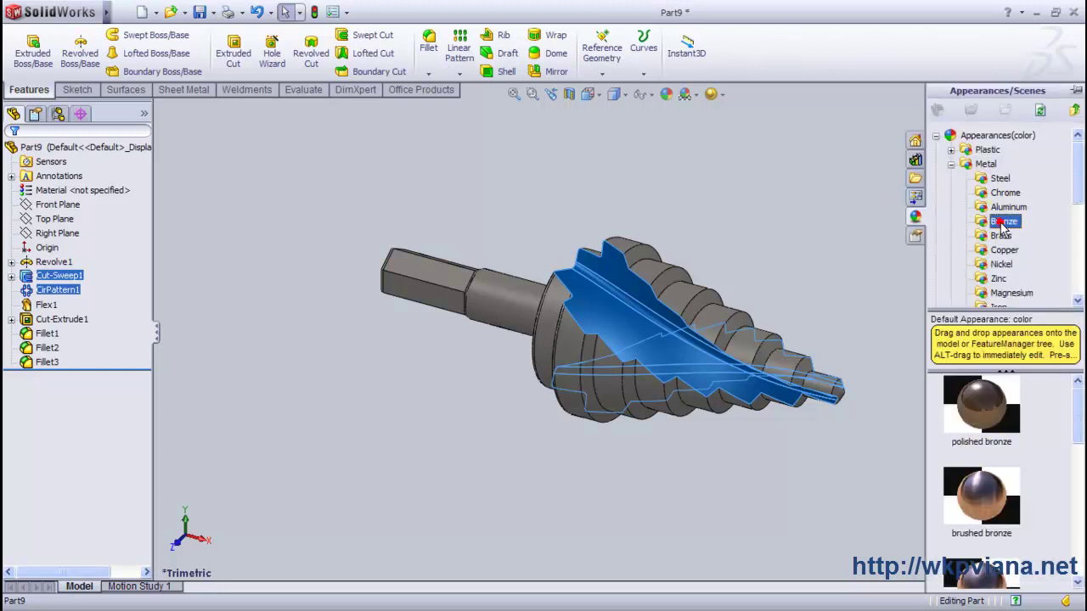
click(1004, 236)
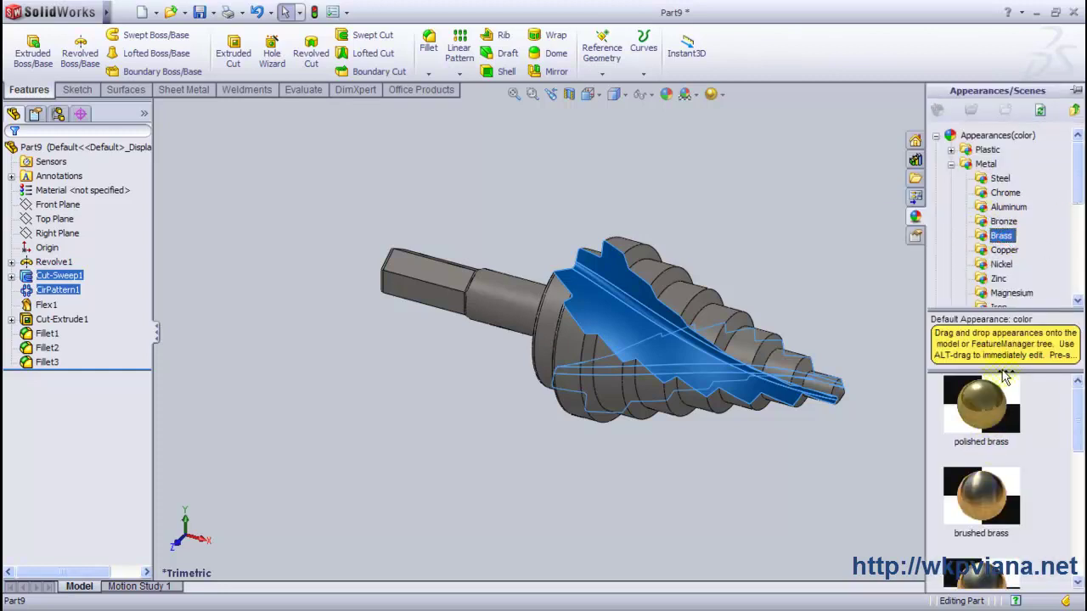
click(985, 497)
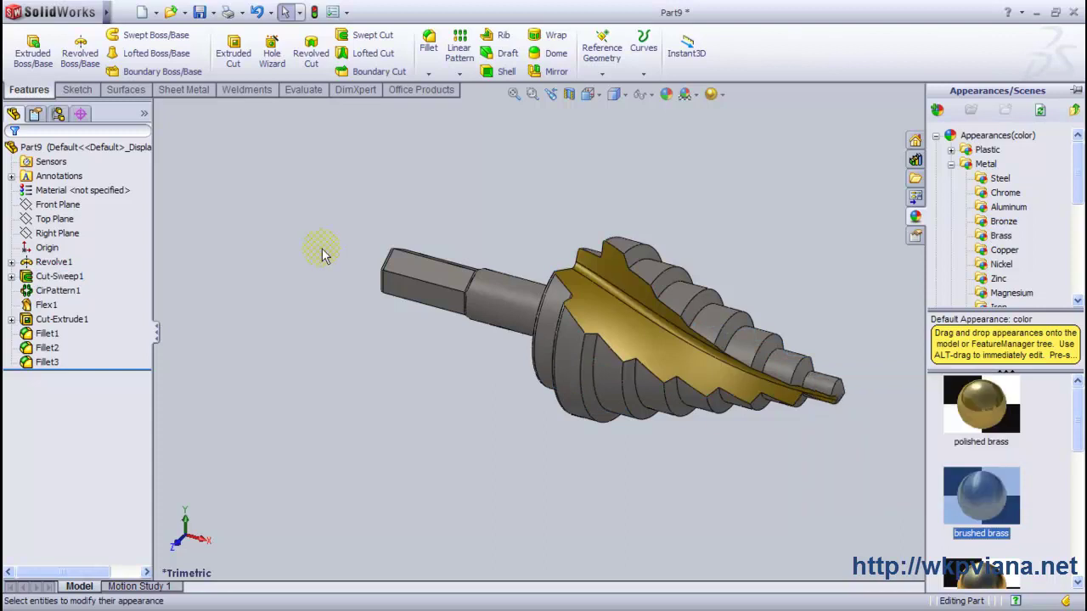
click(308, 220)
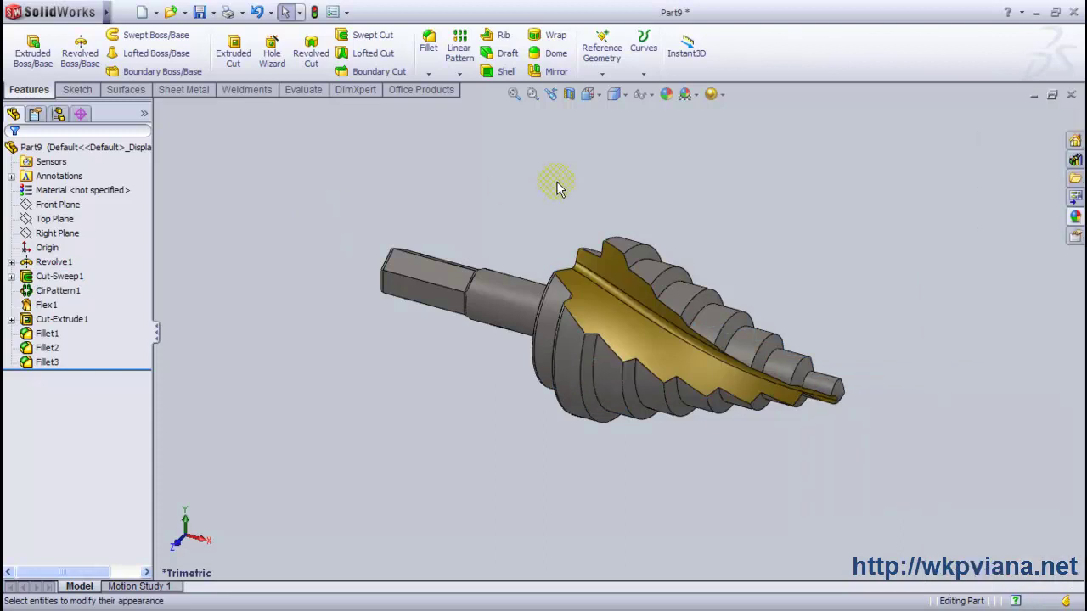